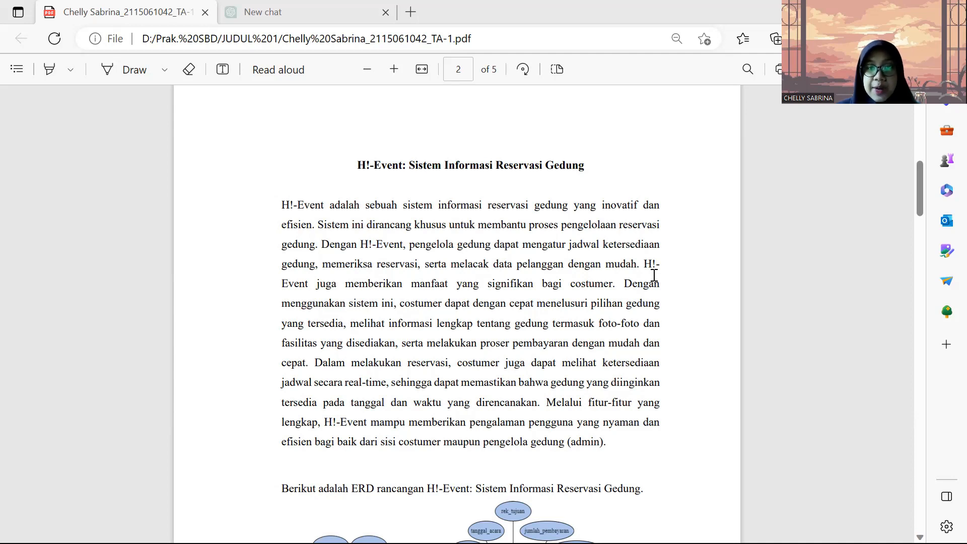
- Switch to PowerDesigner and create a new Conceptual Data Model with a Conceptual Diagram, keeping the default model name
{"action": "scroll", "coordinate": [481, 283], "scroll_direction": "down", "scroll_amount": 7}
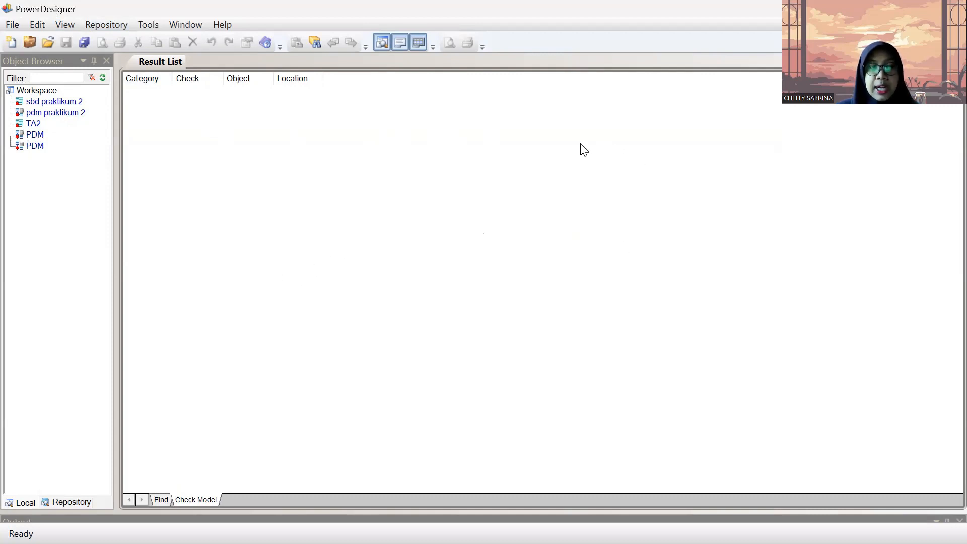
{"action": "left_click", "coordinate": [10, 25]}
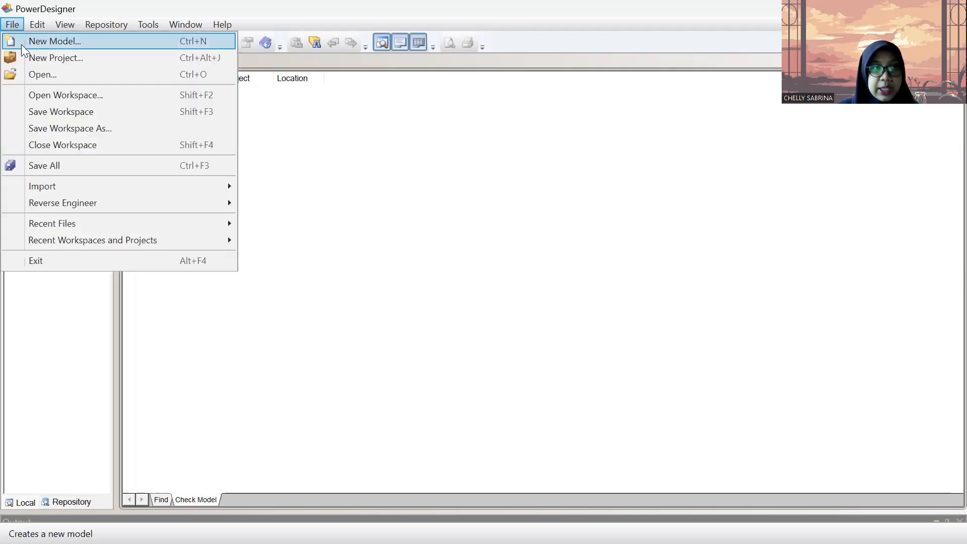
{"action": "left_click", "coordinate": [21, 45]}
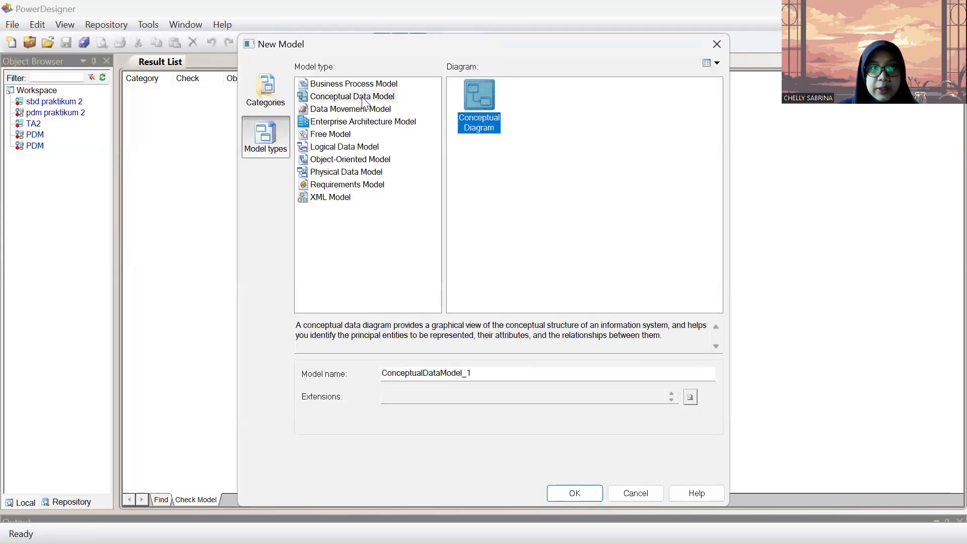
{"action": "left_click", "coordinate": [363, 97]}
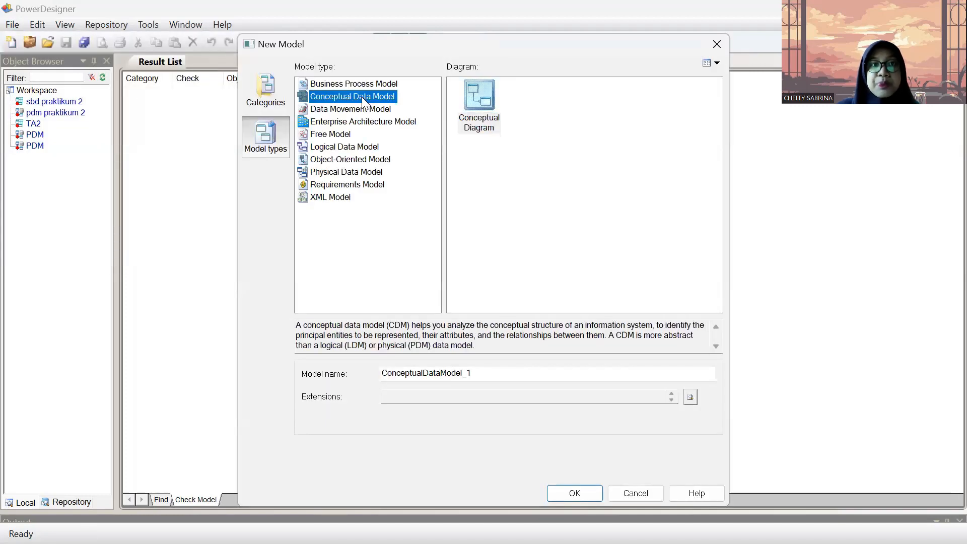
{"action": "left_click", "coordinate": [487, 99]}
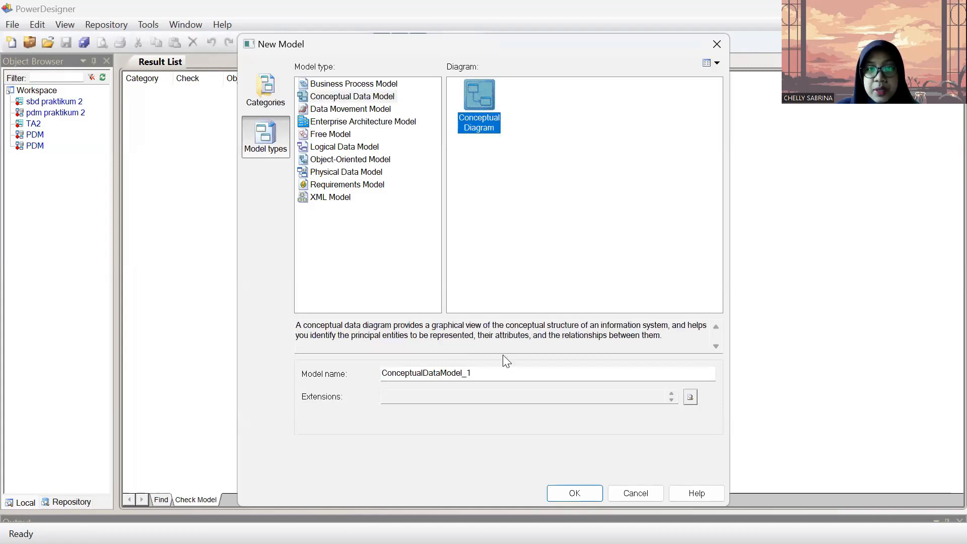
{"action": "left_click", "coordinate": [551, 486]}
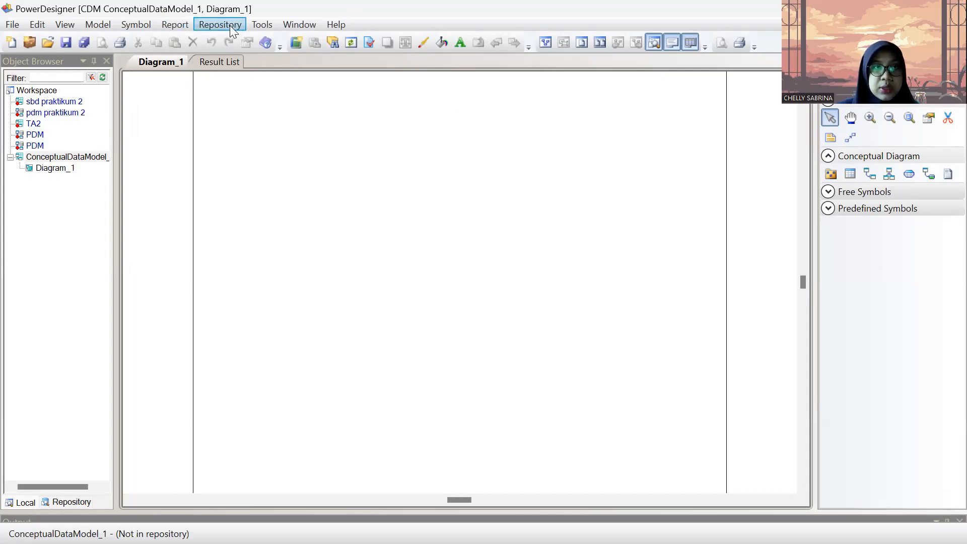
- Set the entity naming convention in the model options to lowercase character case for names
{"action": "left_click", "coordinate": [250, 26]}
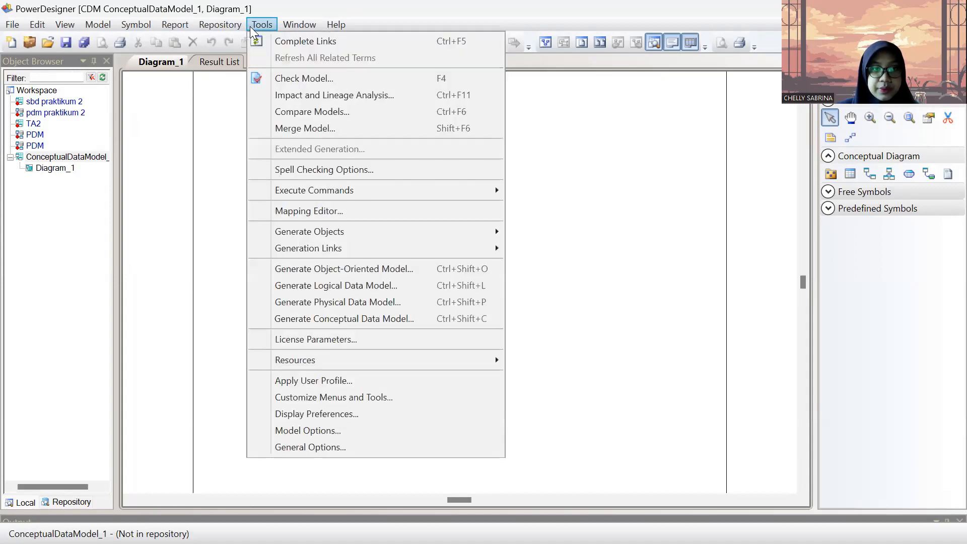
{"action": "left_click", "coordinate": [307, 433]}
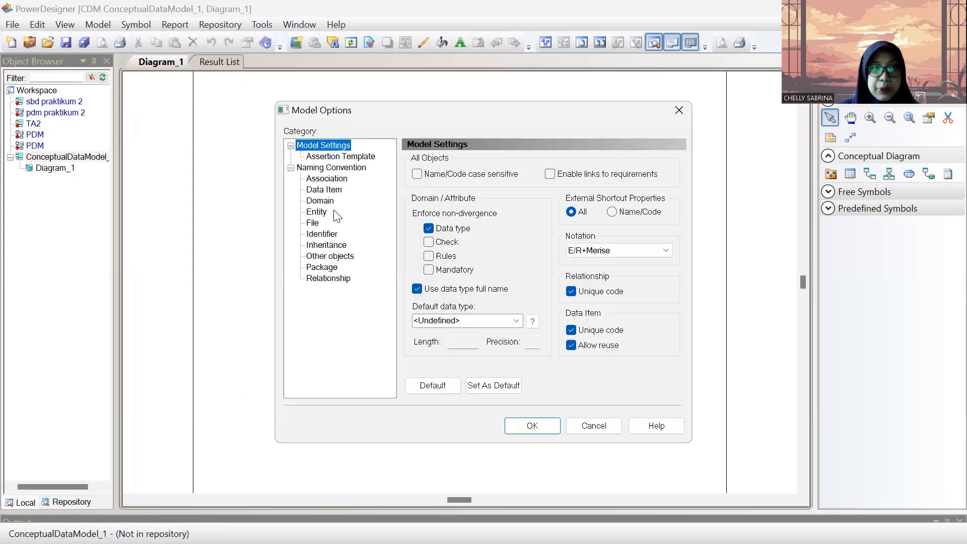
{"action": "left_click", "coordinate": [317, 212]}
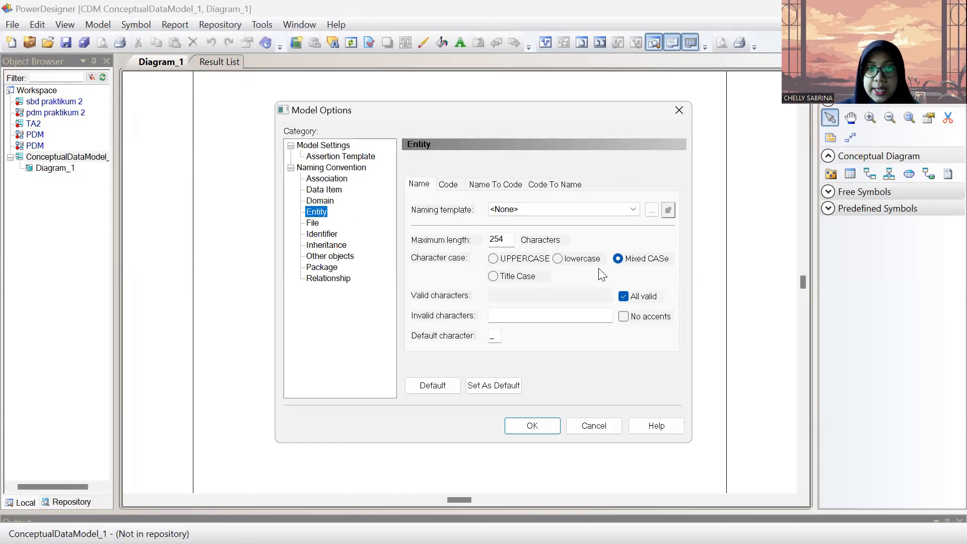
{"action": "left_click", "coordinate": [557, 258]}
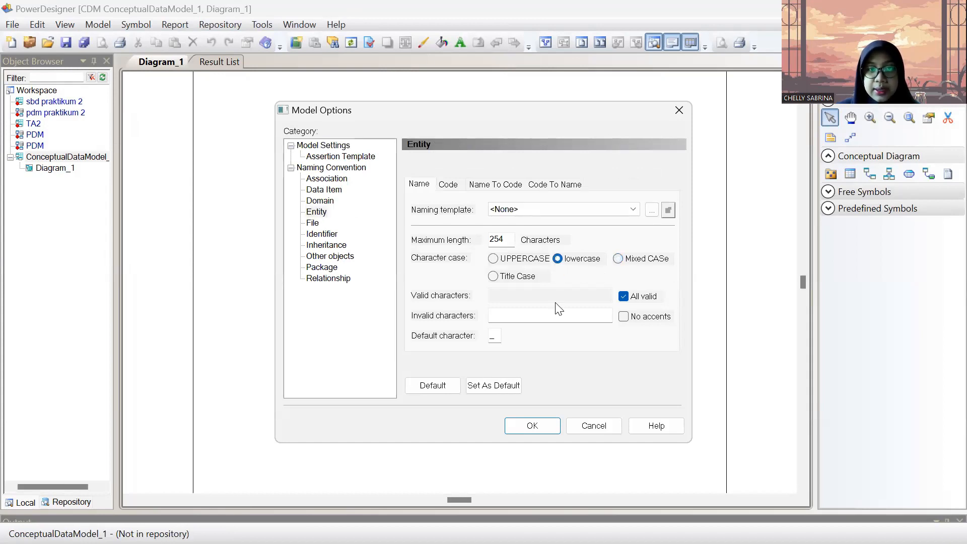
{"action": "left_click", "coordinate": [531, 425]}
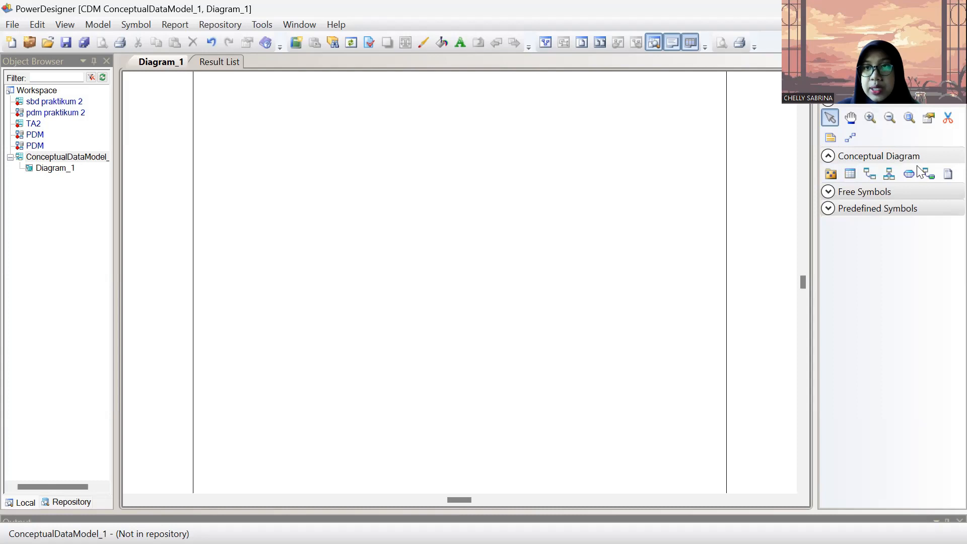
- Place four entities on the blank diagram in two rows of two
{"action": "left_click", "coordinate": [850, 174]}
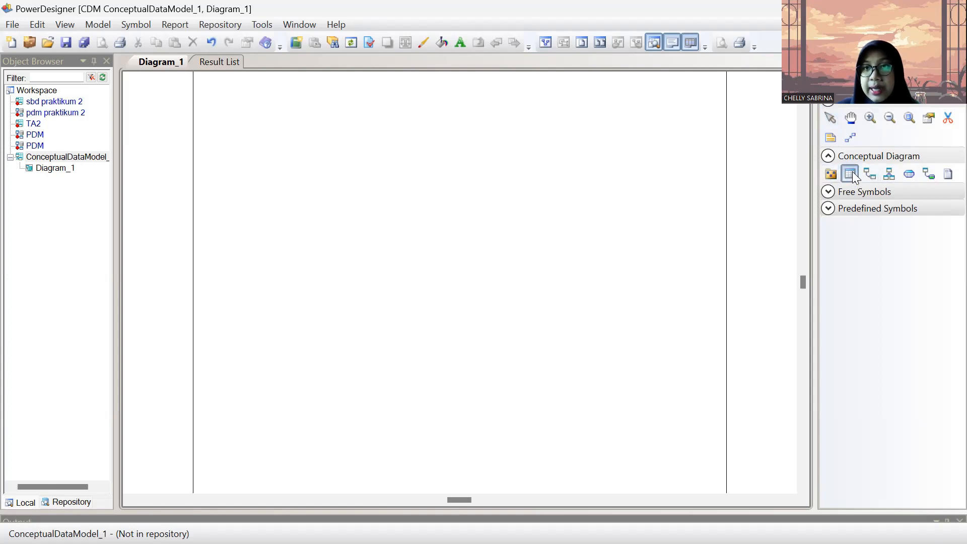
{"action": "left_click", "coordinate": [281, 182]}
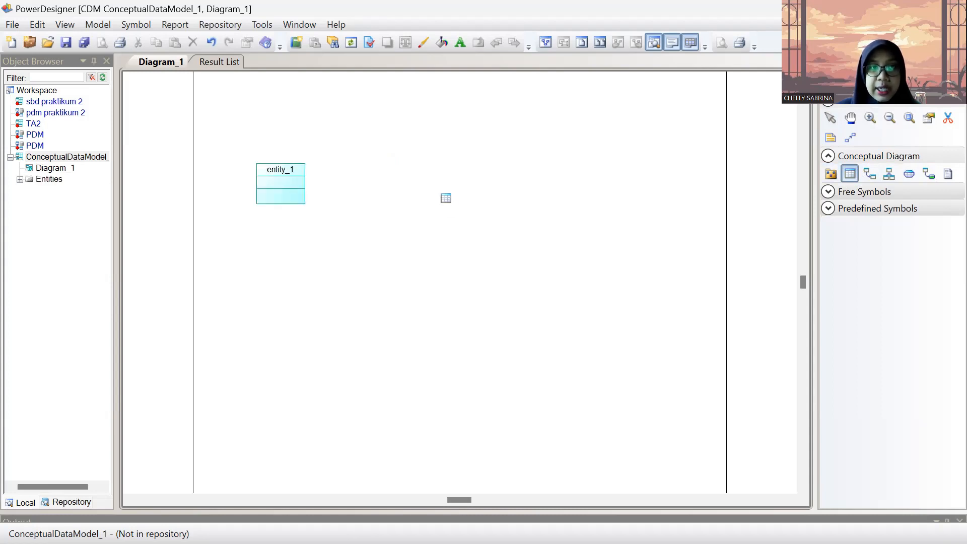
{"action": "left_click", "coordinate": [459, 181]}
{"action": "left_click", "coordinate": [276, 303]}
{"action": "left_click", "coordinate": [485, 298]}
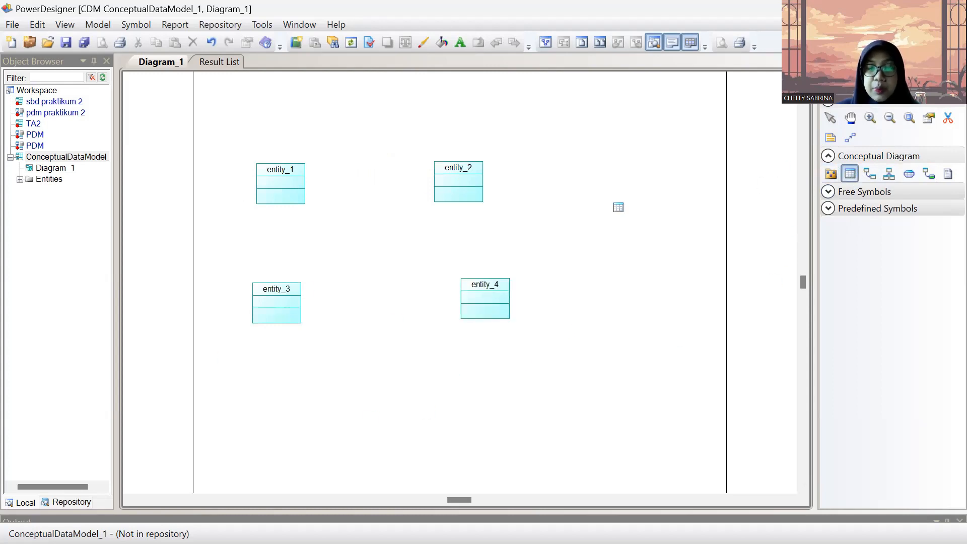
{"action": "right_click", "coordinate": [577, 187]}
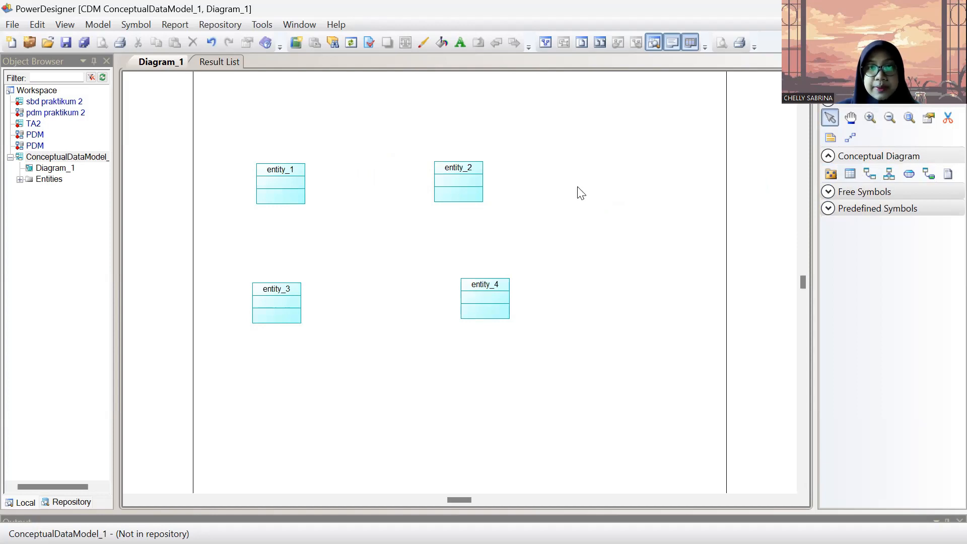
- Rename the upper-left entity, entity_1, as fasilitas
{"action": "double_click", "coordinate": [281, 169]}
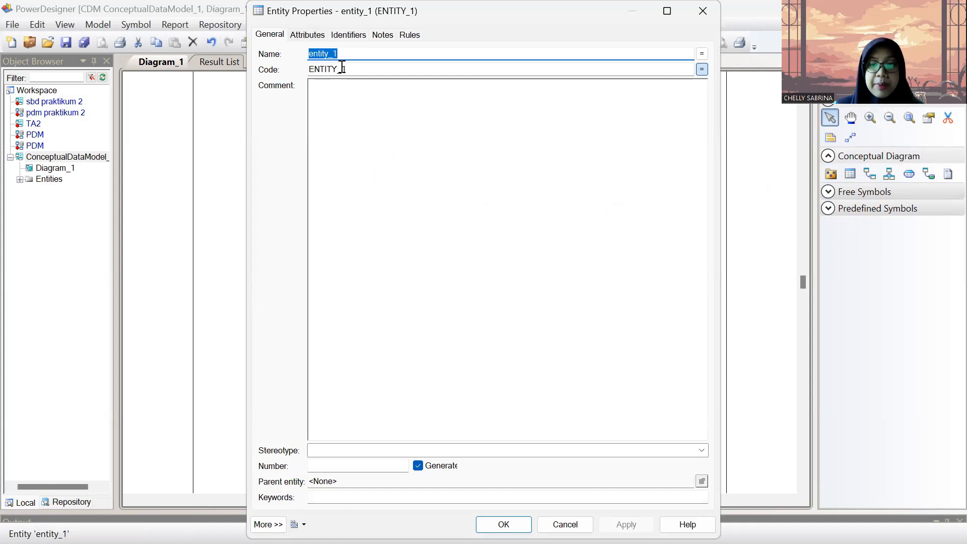
{"action": "key", "text": "BackSpace"}
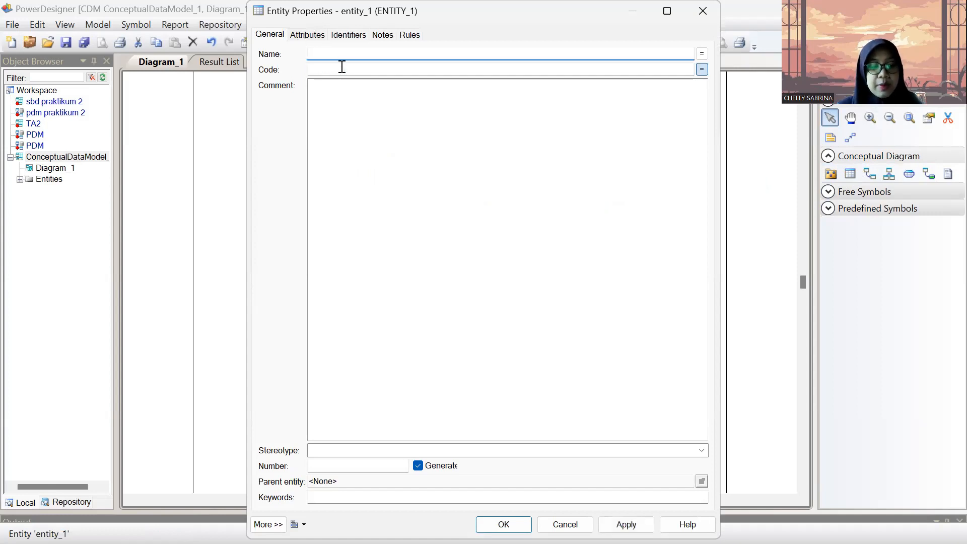
{"action": "type", "text": "fasilitas"}
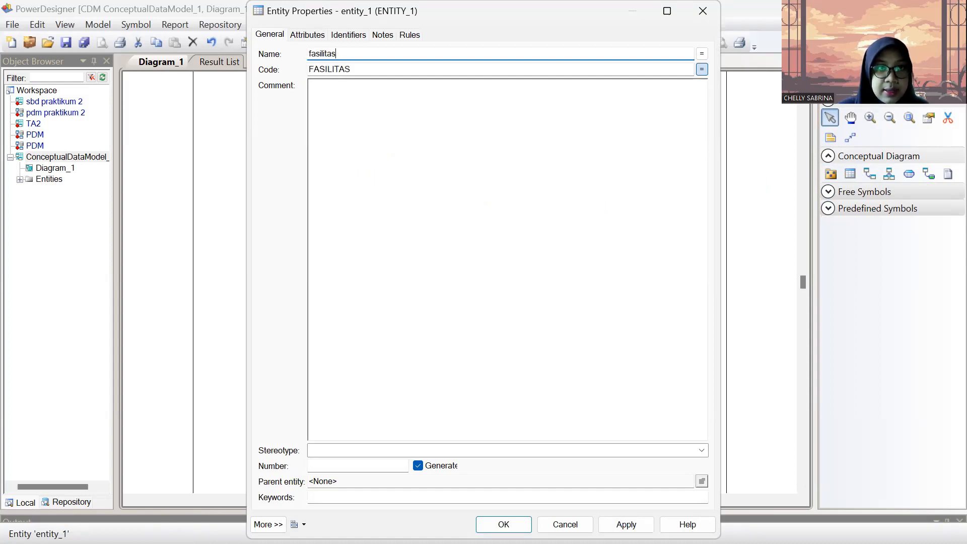
- Add the attribute id fasilitas to the fasilitas entity with data type Integer, marked as mandatory and primary identifier
{"action": "left_click", "coordinate": [306, 35]}
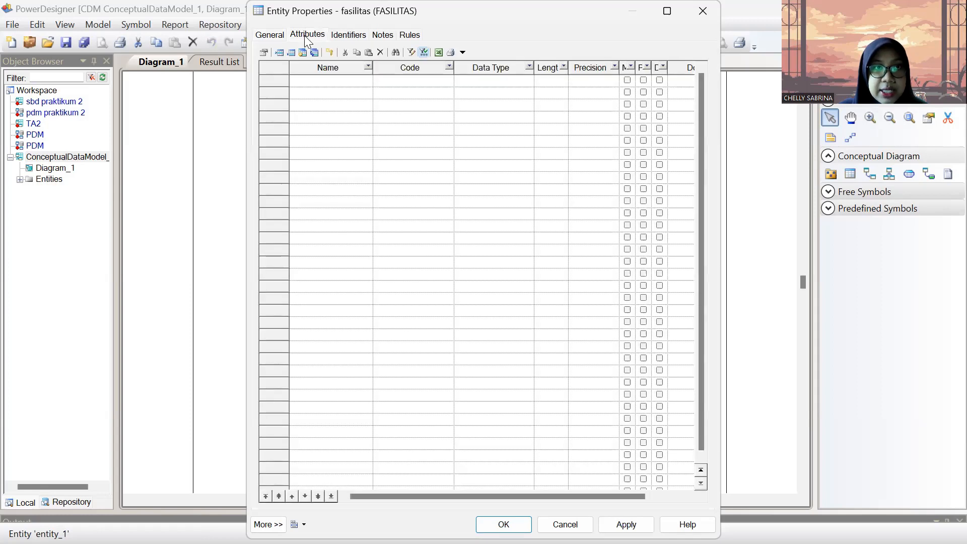
{"action": "left_click", "coordinate": [309, 81]}
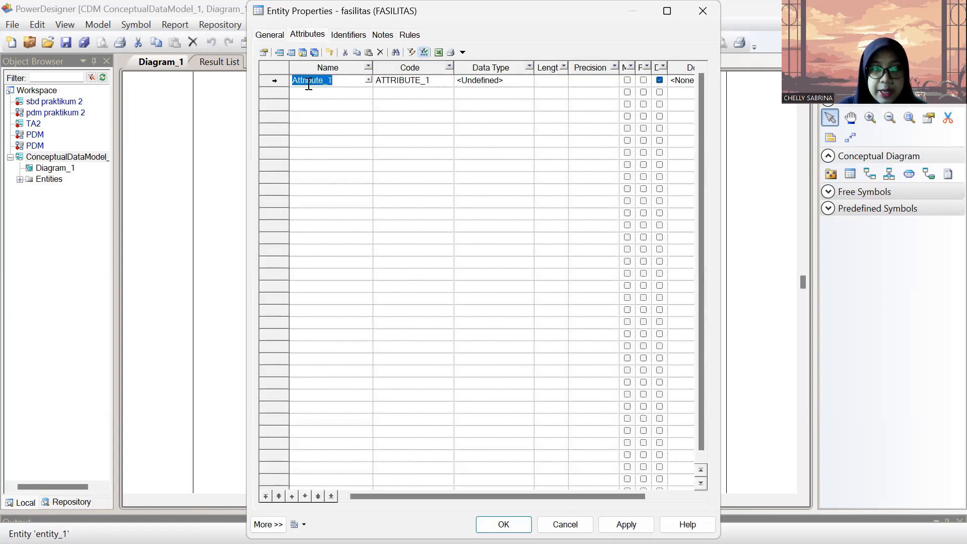
{"action": "type", "text": "id fasilitas"}
{"action": "left_click", "coordinate": [506, 84]}
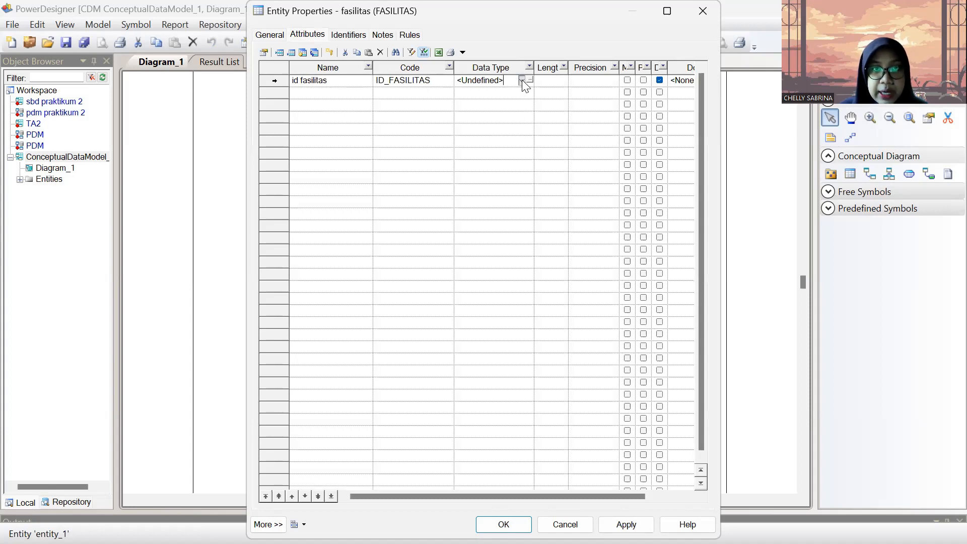
{"action": "left_click", "coordinate": [522, 80]}
{"action": "key", "text": "i"}
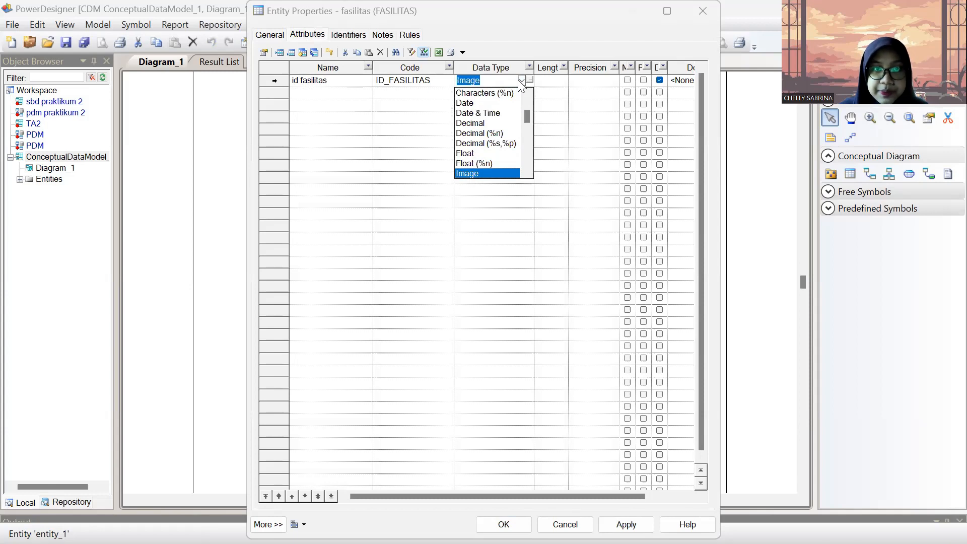
{"action": "scroll", "coordinate": [503, 101], "scroll_direction": "down", "scroll_amount": 1}
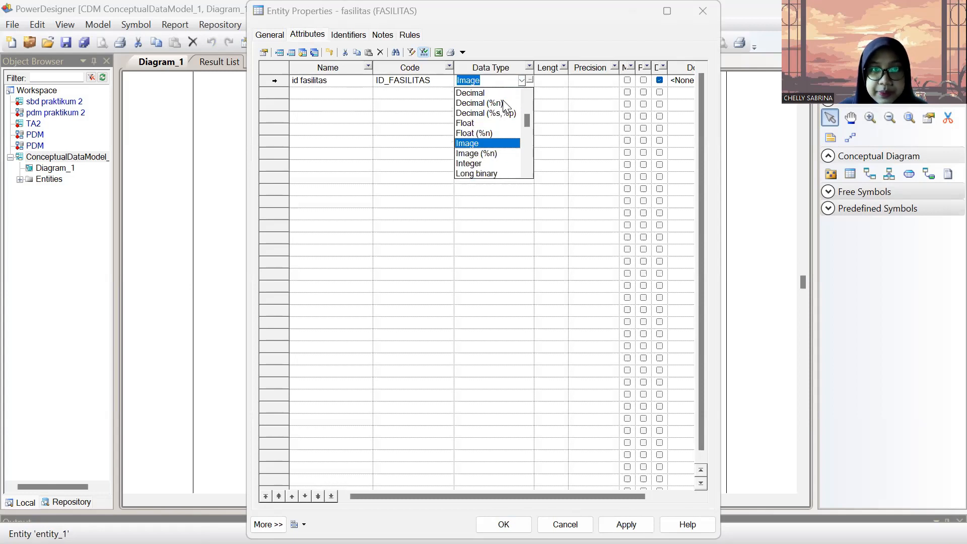
{"action": "left_click", "coordinate": [475, 162]}
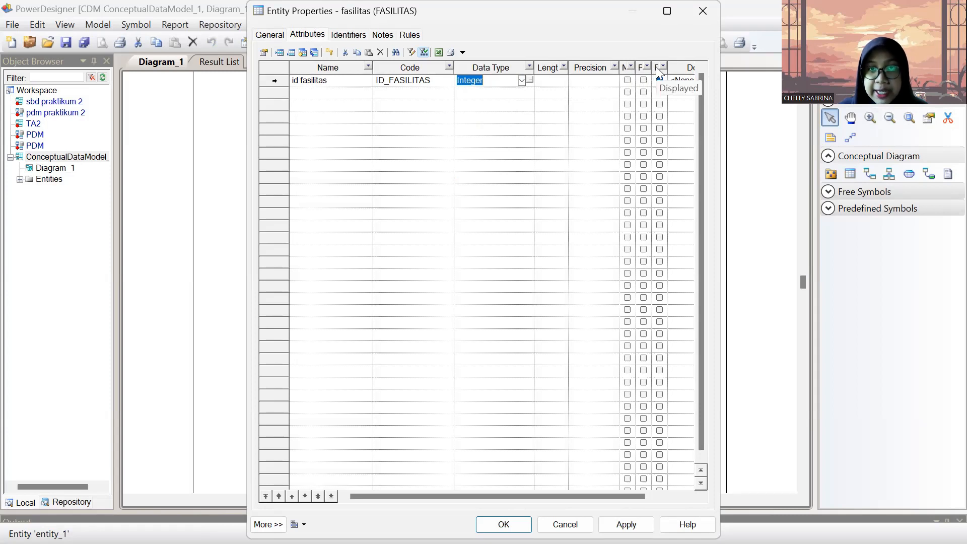
{"action": "left_click", "coordinate": [627, 80]}
{"action": "left_click", "coordinate": [643, 81]}
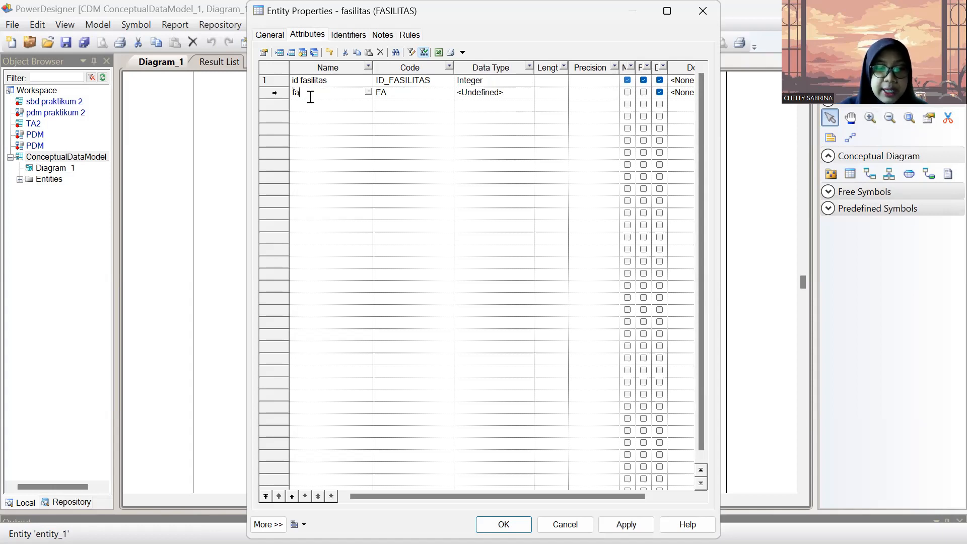
- Add a second attribute named fasilitas with data type Variable characters and length 50, marked as mandatory
{"action": "type", "text": "tas"}
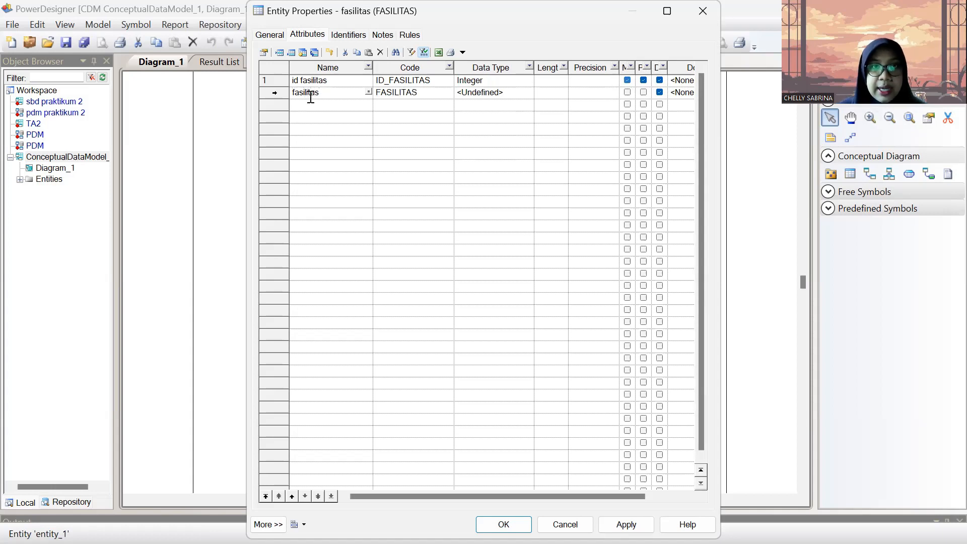
{"action": "left_click", "coordinate": [500, 92]}
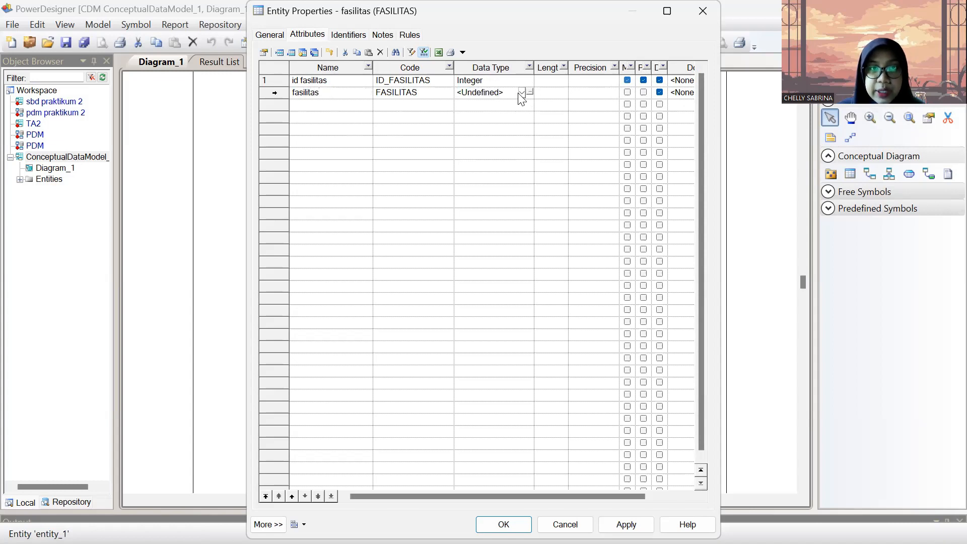
{"action": "left_click", "coordinate": [520, 93]}
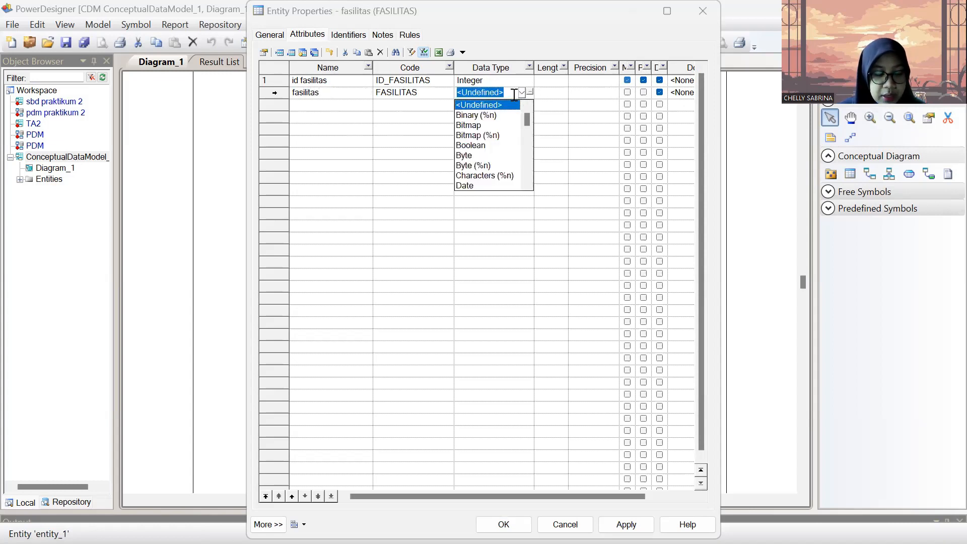
{"action": "key", "text": "v"}
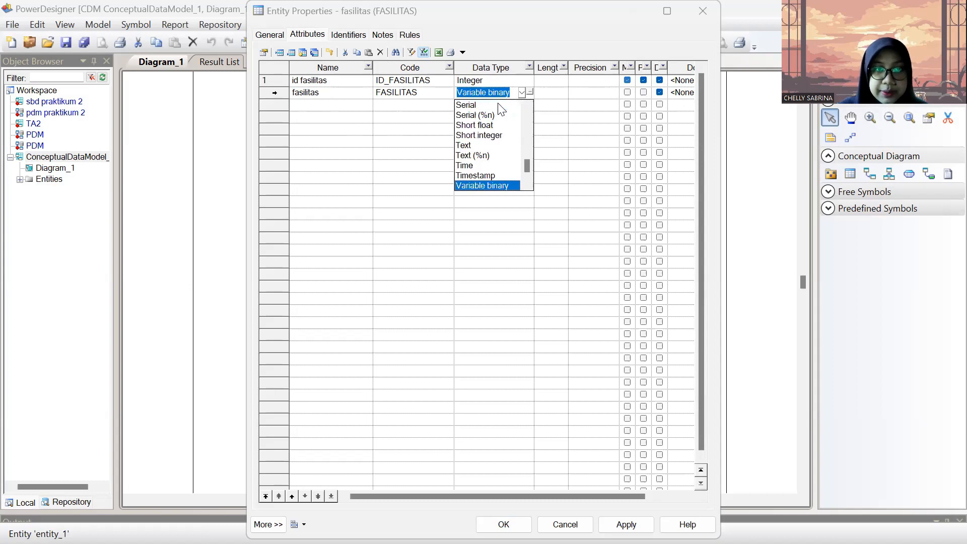
{"action": "scroll", "coordinate": [493, 138], "scroll_direction": "down", "scroll_amount": 1}
{"action": "scroll", "coordinate": [496, 157], "scroll_direction": "down", "scroll_amount": 1}
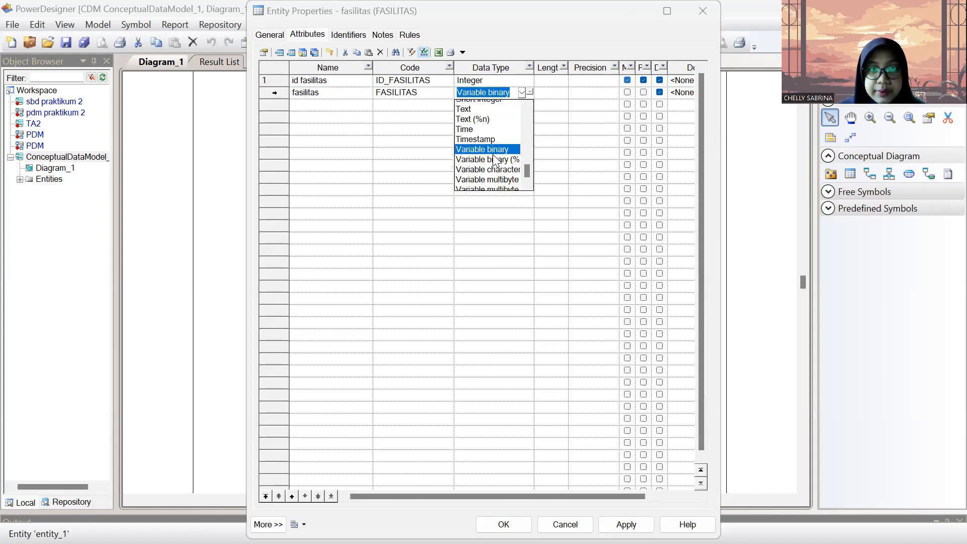
{"action": "left_click", "coordinate": [548, 94]}
{"action": "left_click", "coordinate": [548, 93]}
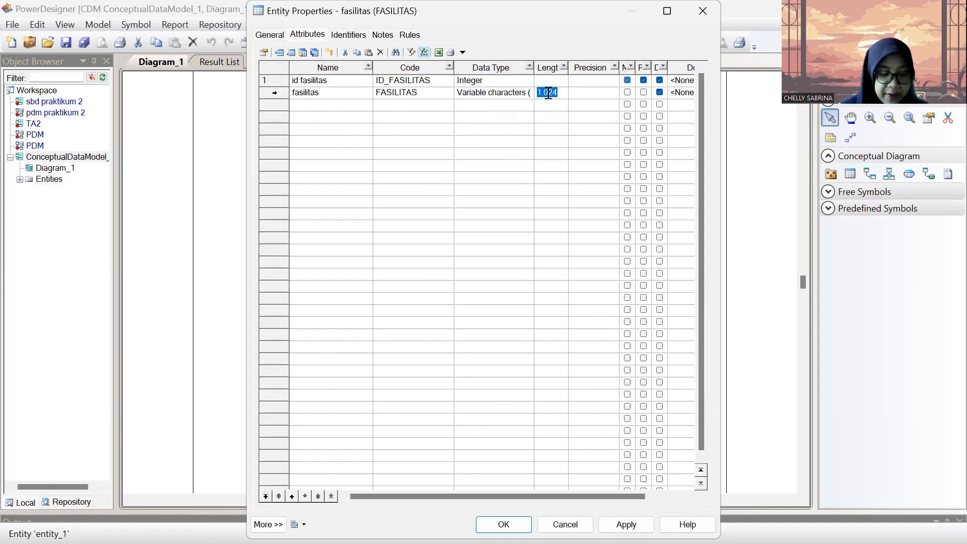
{"action": "key", "text": "BackSpace"}
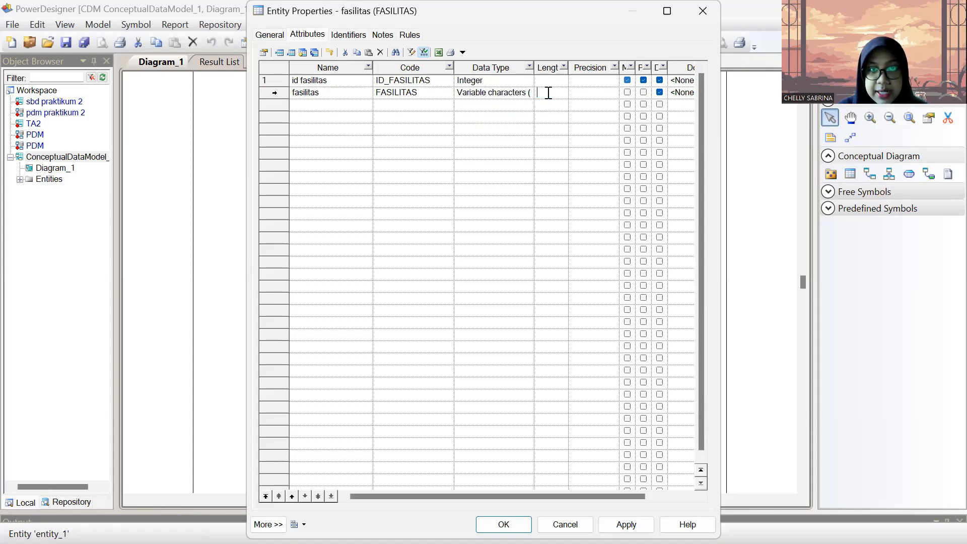
{"action": "type", "text": "50"}
{"action": "left_click", "coordinate": [627, 80]}
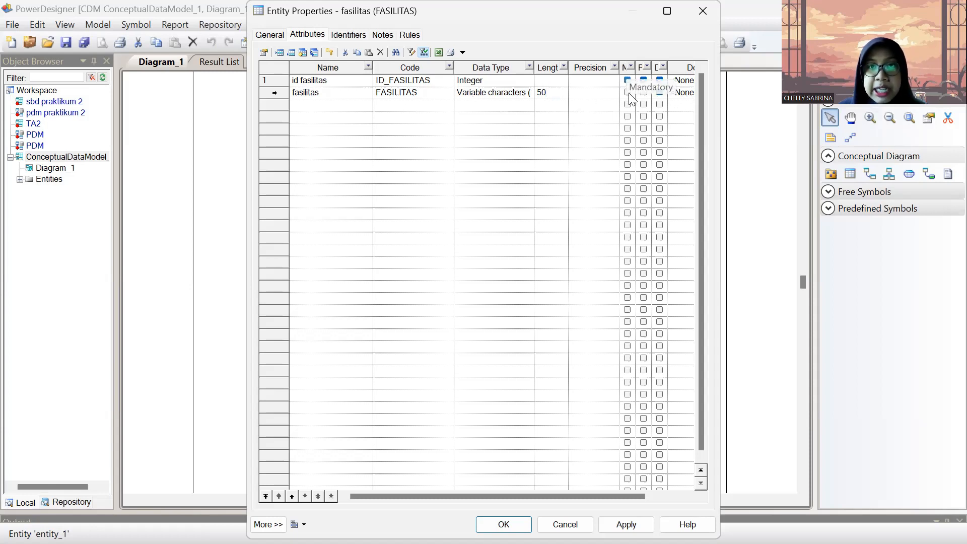
- Add a third attribute named keterangan to the fasilitas entity with data type Variable characters and length 200, marked as mandatory
{"action": "left_click", "coordinate": [338, 104]}
{"action": "key", "text": "BackSpace"}
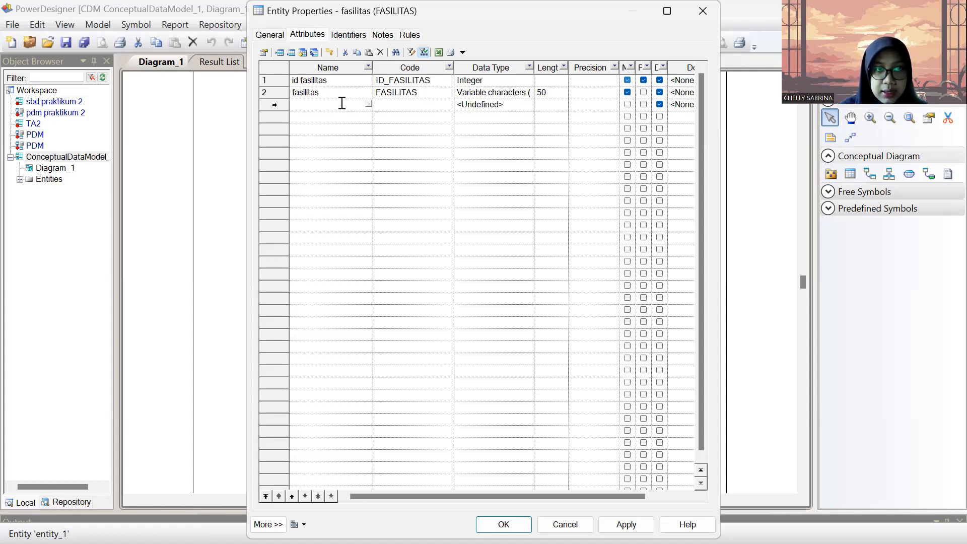
{"action": "type", "text": "keterangan"}
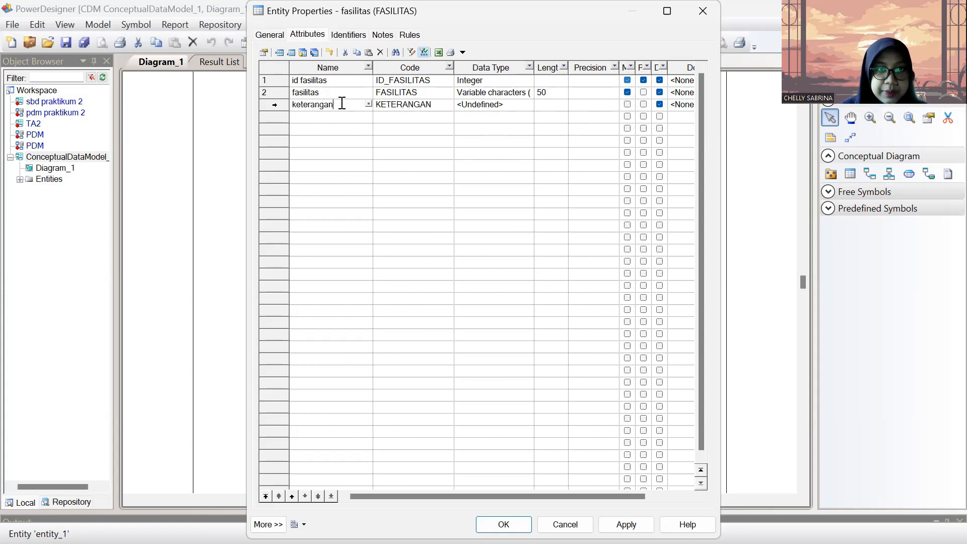
{"action": "left_click", "coordinate": [507, 105]}
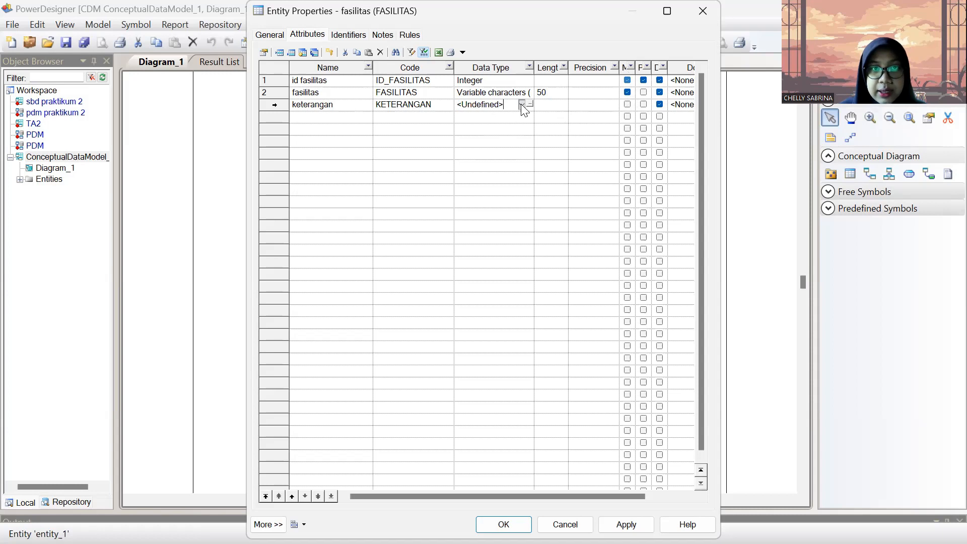
{"action": "left_click", "coordinate": [522, 104]}
{"action": "key", "text": "v"}
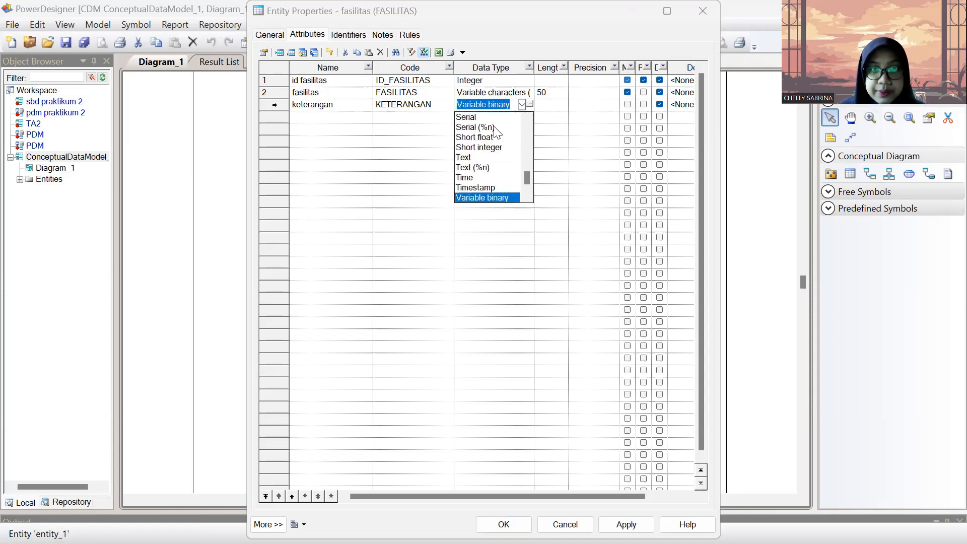
{"action": "scroll", "coordinate": [491, 172], "scroll_direction": "down", "scroll_amount": 2}
{"action": "left_click", "coordinate": [488, 178]}
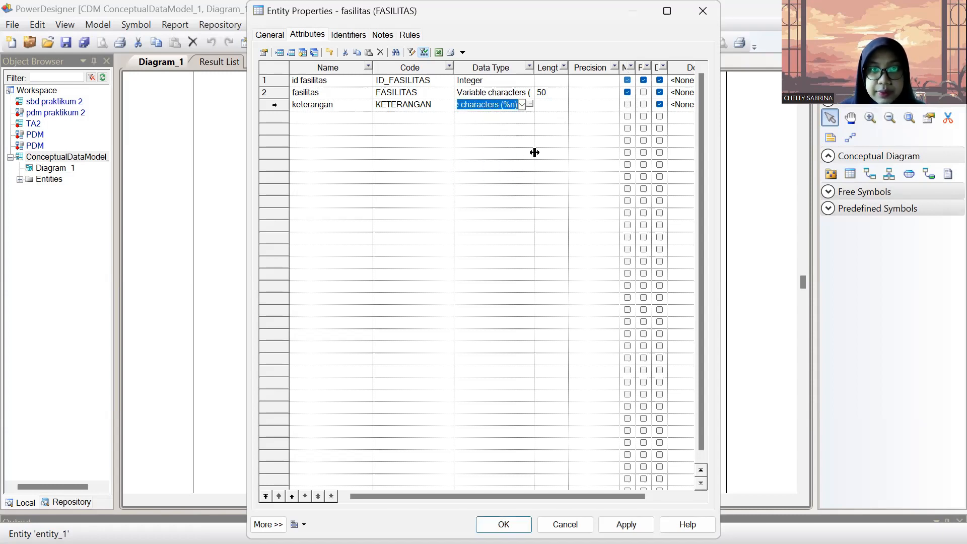
{"action": "left_click", "coordinate": [563, 106]}
{"action": "left_click", "coordinate": [563, 105]}
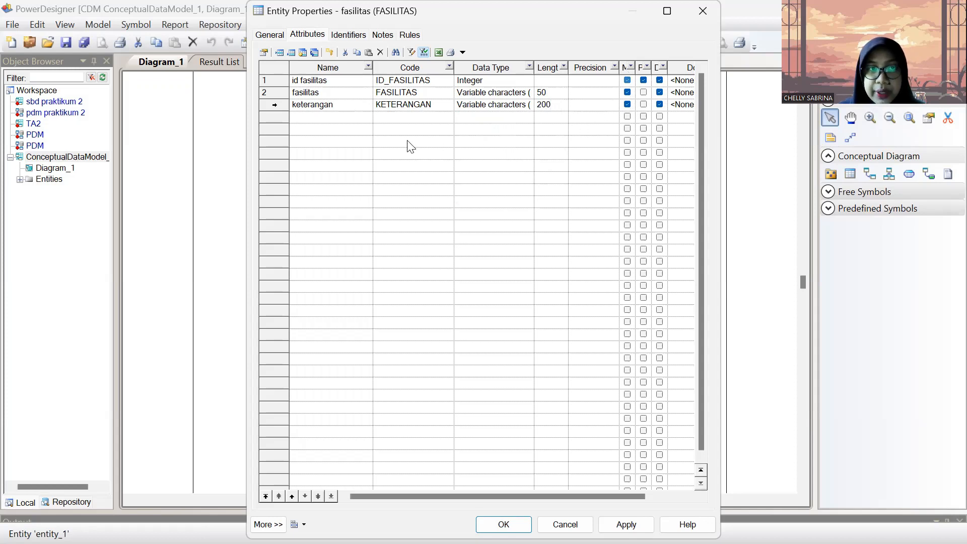
- Add a fourth attribute named gambar with data type Image, marked as mandatory
{"action": "left_click", "coordinate": [309, 118]}
{"action": "left_click", "coordinate": [309, 118]}
{"action": "double_click", "coordinate": [309, 117]}
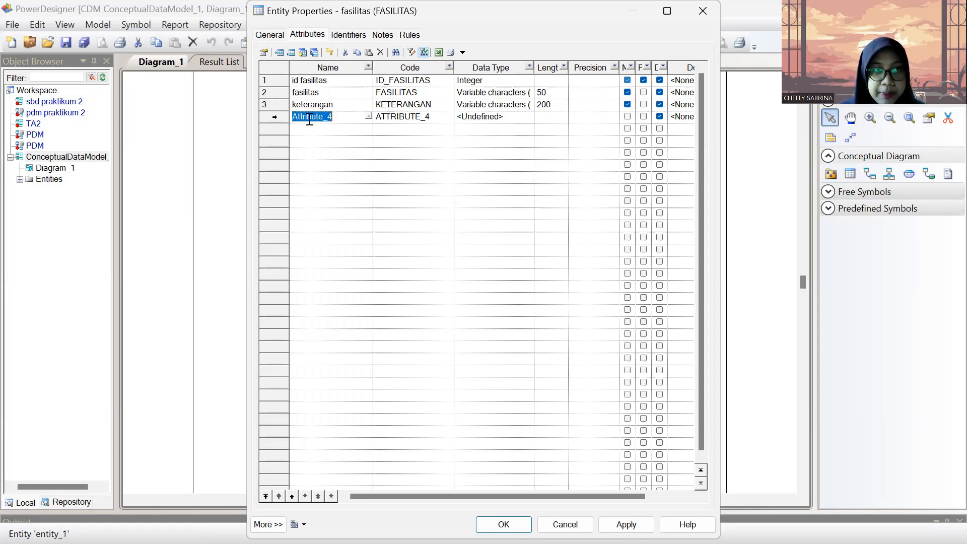
{"action": "key", "text": "BackSpace"}
{"action": "type", "text": "gambar"}
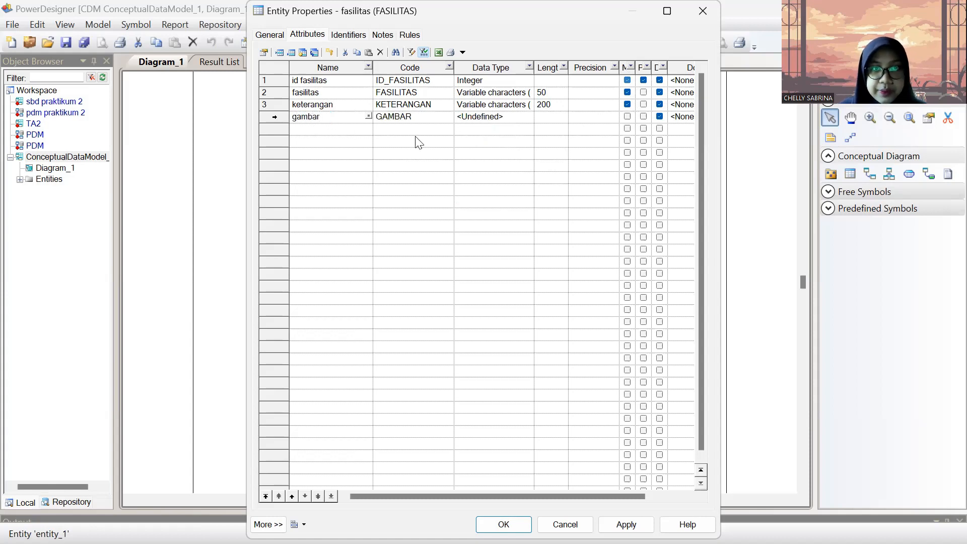
{"action": "left_click", "coordinate": [485, 118]}
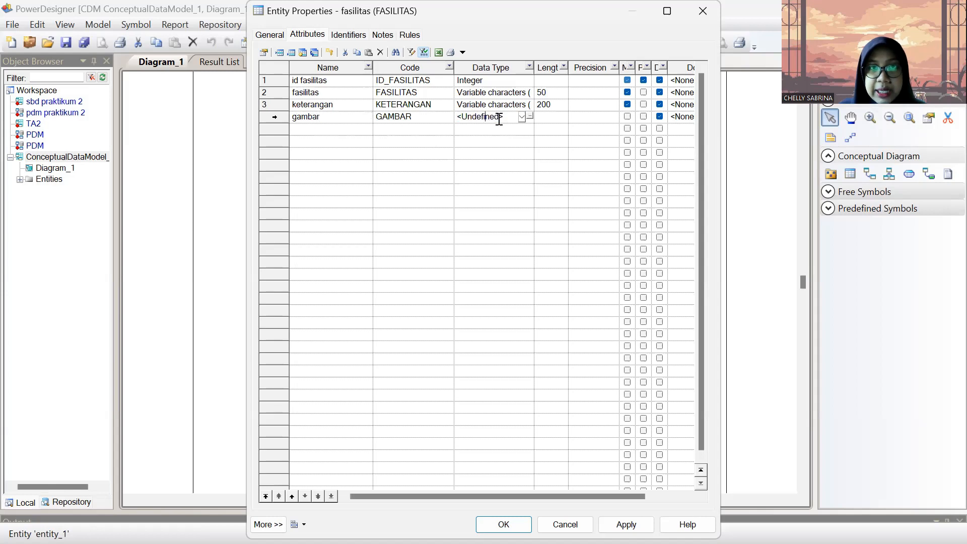
{"action": "left_click", "coordinate": [522, 116]}
{"action": "scroll", "coordinate": [468, 172], "scroll_direction": "down", "scroll_amount": 3}
{"action": "scroll", "coordinate": [468, 171], "scroll_direction": "down", "scroll_amount": 1}
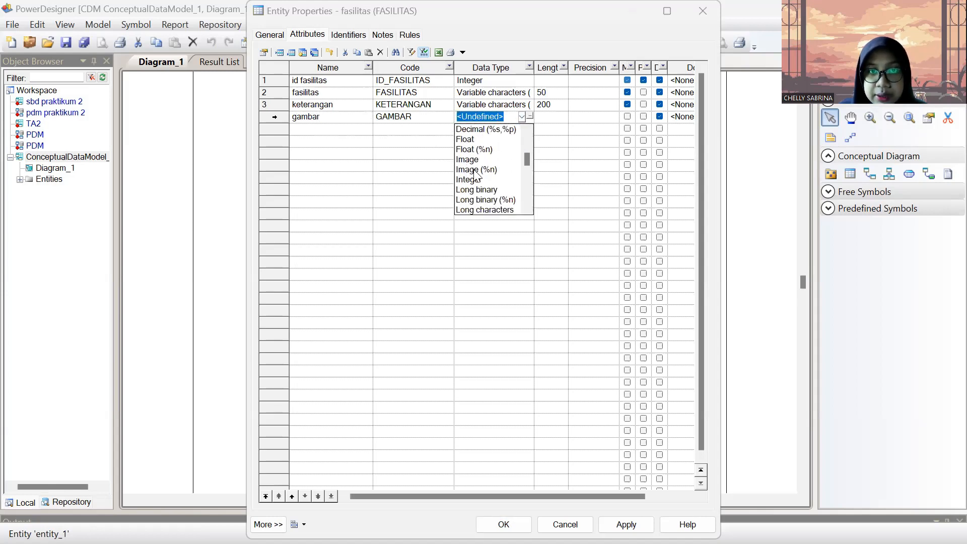
{"action": "key", "text": "Return"}
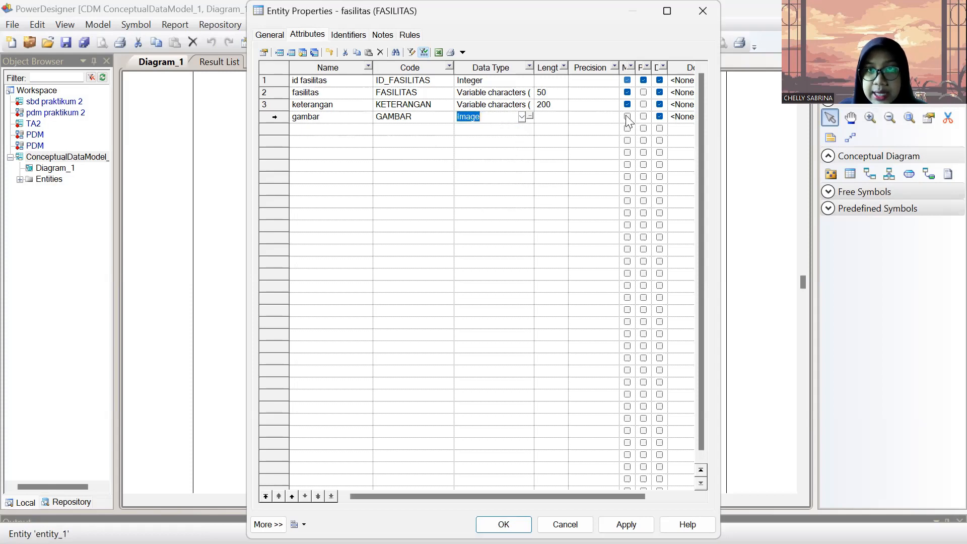
{"action": "left_click", "coordinate": [626, 117]}
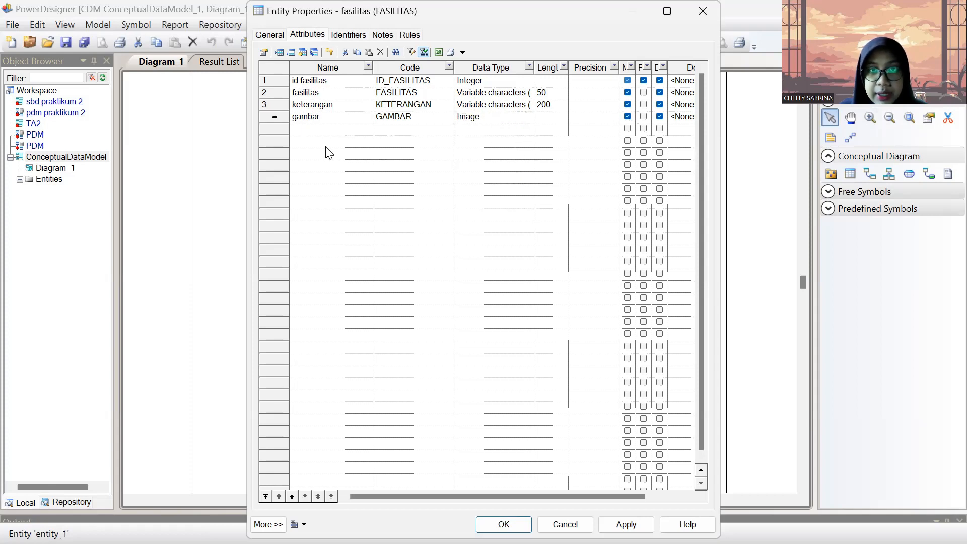
- Add a fifth attribute named jadwal with data type Date, marked as mandatory
{"action": "left_click", "coordinate": [305, 130]}
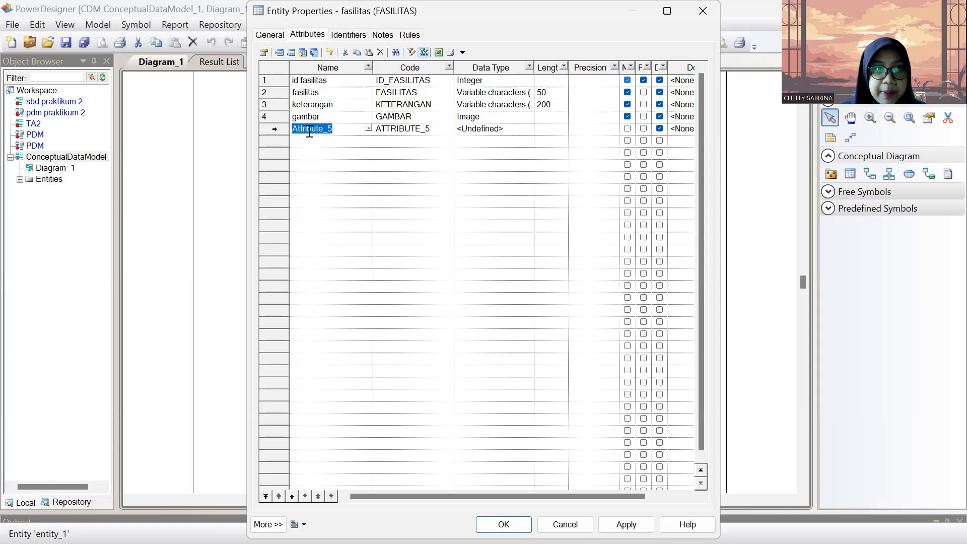
{"action": "type", "text": "jadwal"}
{"action": "left_click", "coordinate": [478, 129]}
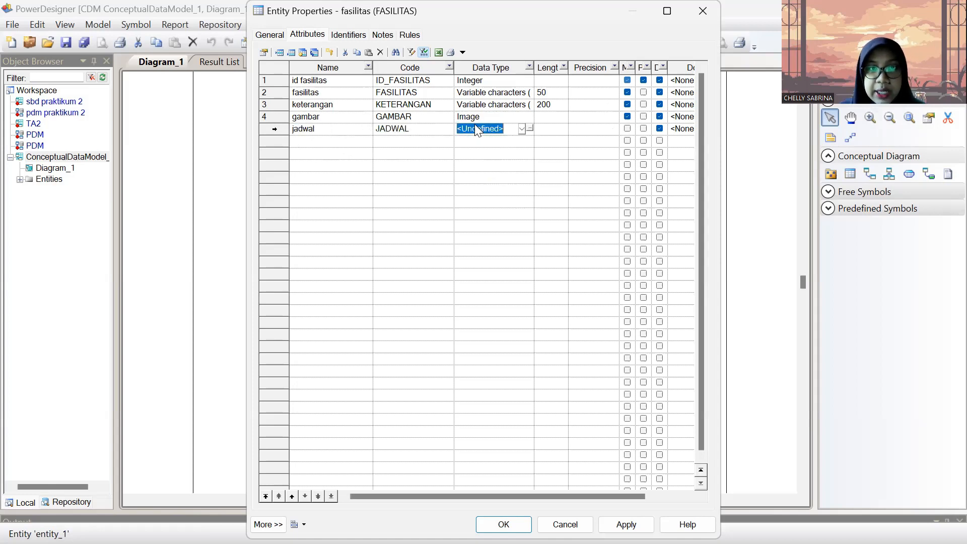
{"action": "left_click", "coordinate": [522, 128]}
{"action": "type", "text": "d"}
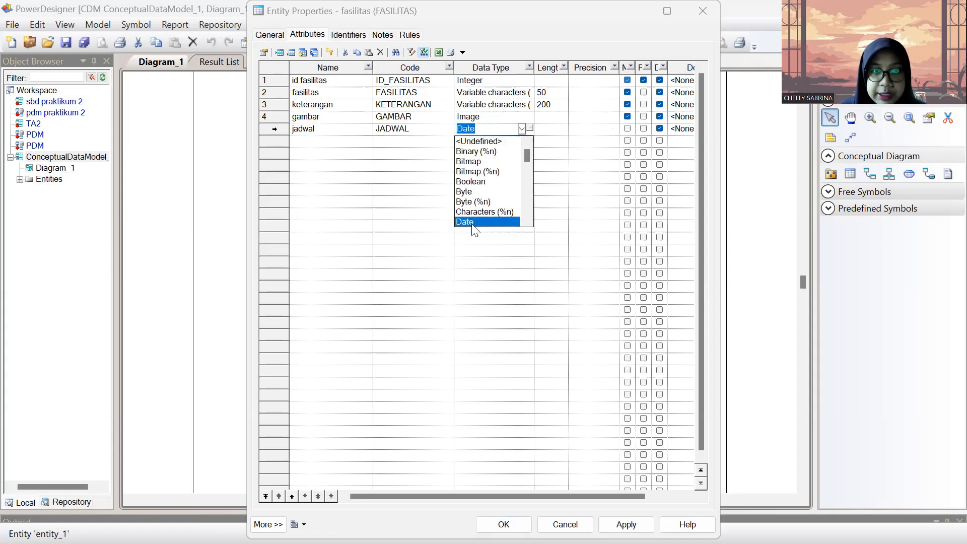
{"action": "left_click", "coordinate": [603, 166]}
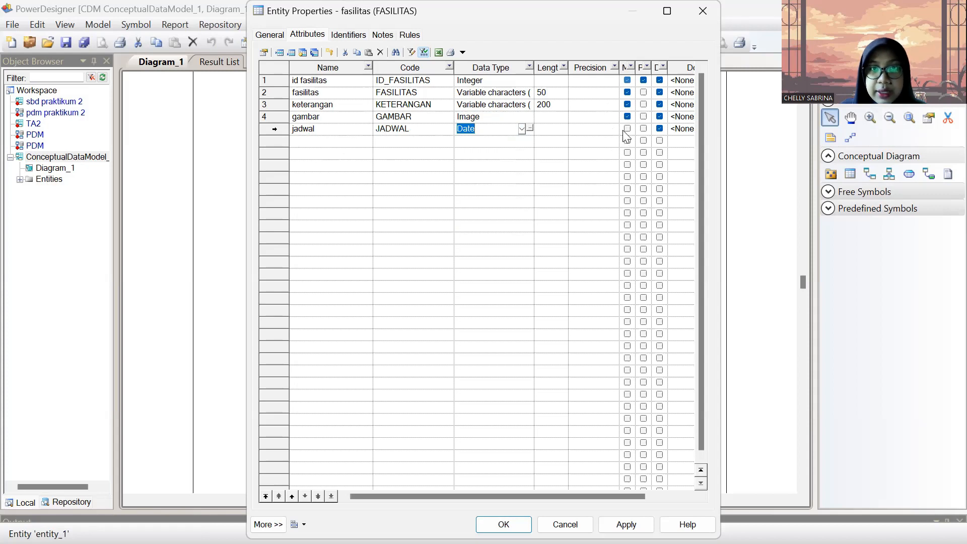
{"action": "left_click", "coordinate": [626, 132]}
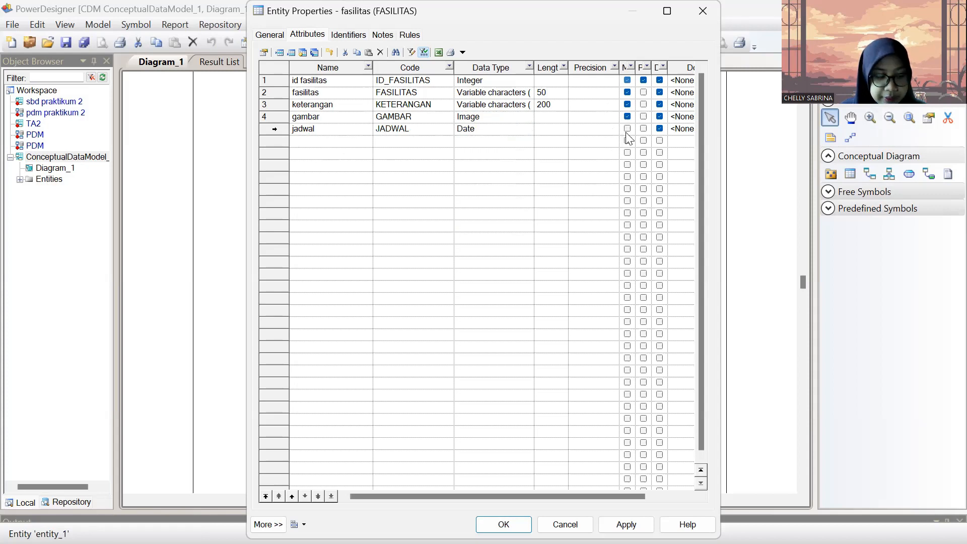
{"action": "left_click", "coordinate": [626, 129]}
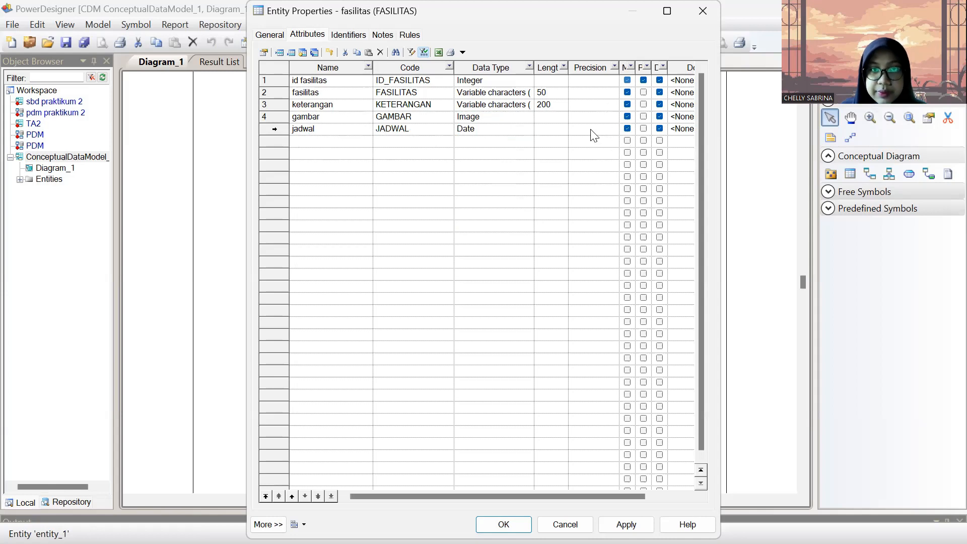
{"action": "left_click", "coordinate": [554, 128]}
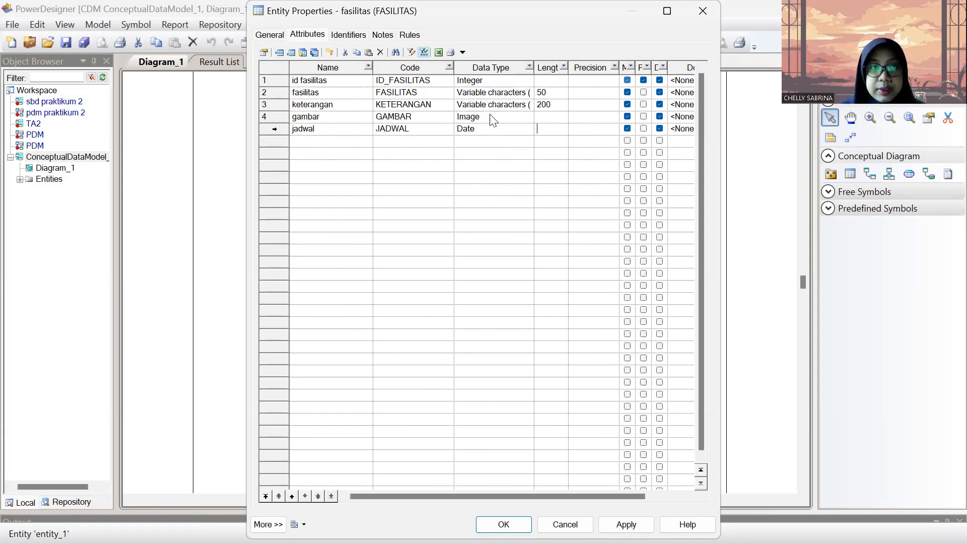
- Add a sixth attribute named harga sewa with data type Float, marked as mandatory, and confirm the entity's properties
{"action": "left_click", "coordinate": [325, 140]}
{"action": "left_click", "coordinate": [326, 140]}
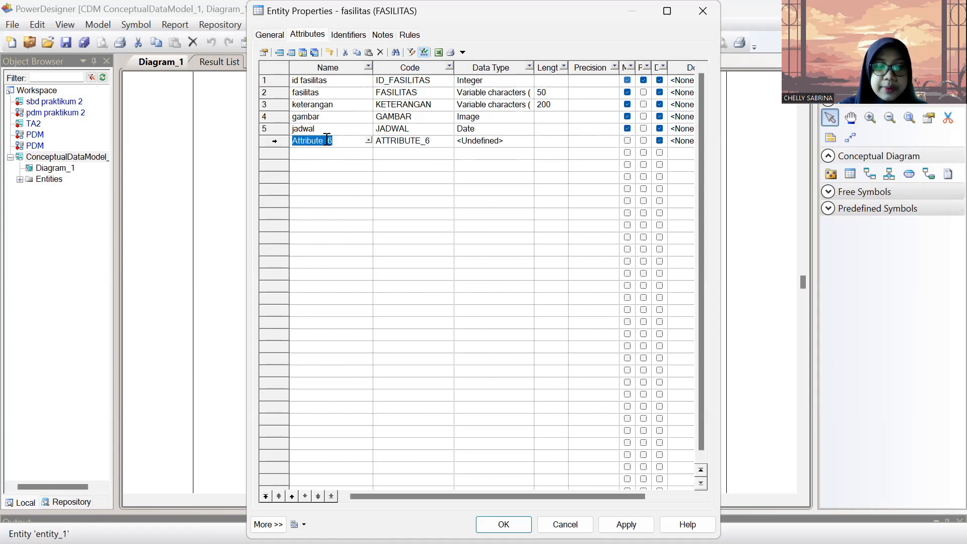
{"action": "type", "text": "harga sew"}
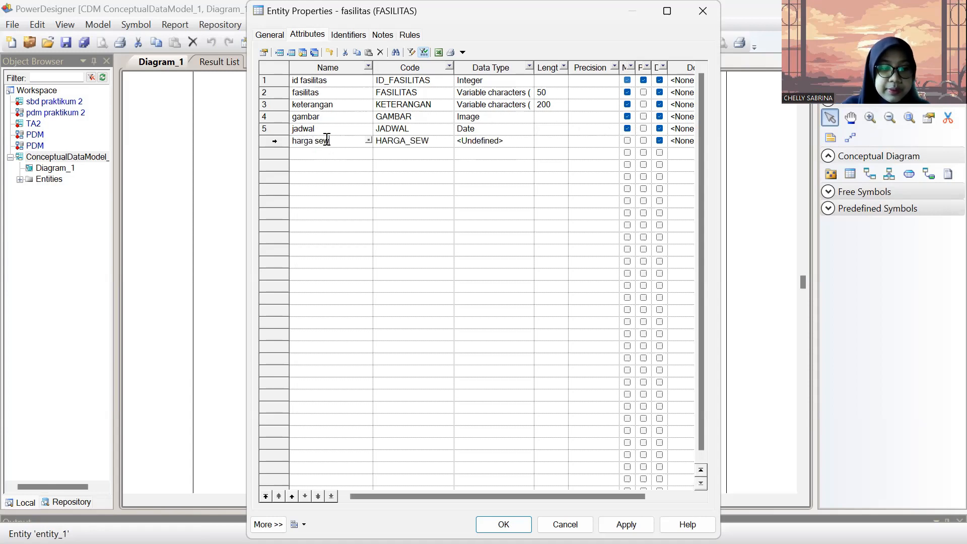
{"action": "type", "text": "a"}
{"action": "left_click", "coordinate": [518, 141]}
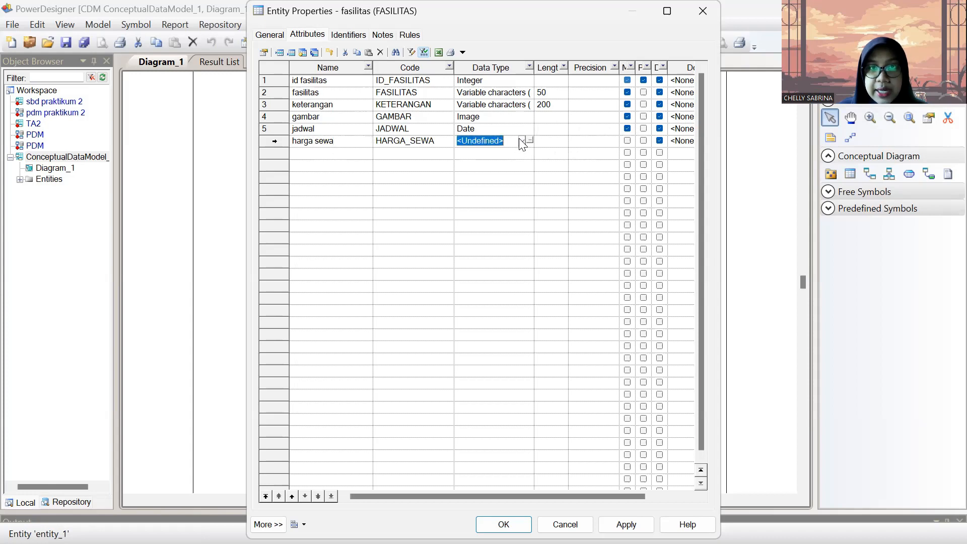
{"action": "left_click", "coordinate": [522, 141]}
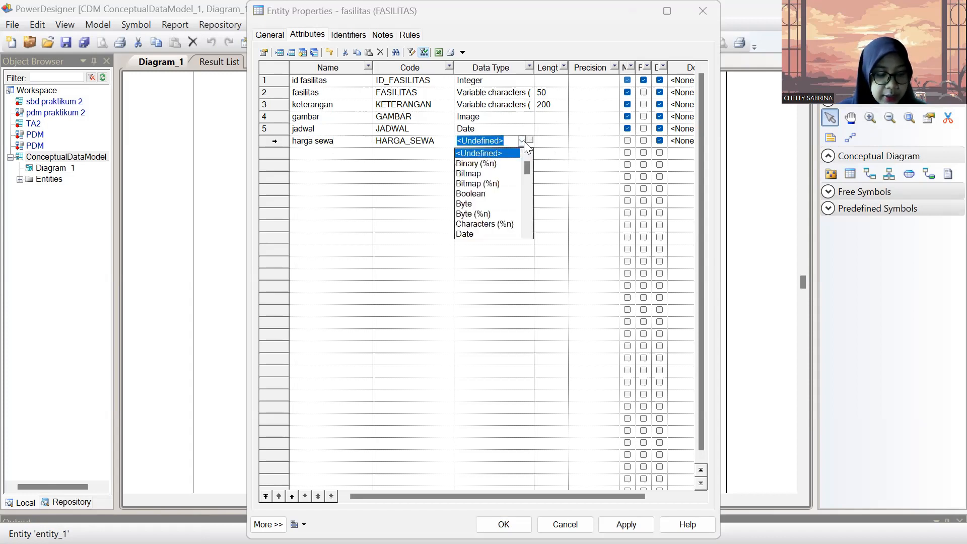
{"action": "scroll", "coordinate": [493, 164], "scroll_direction": "down", "scroll_amount": 10}
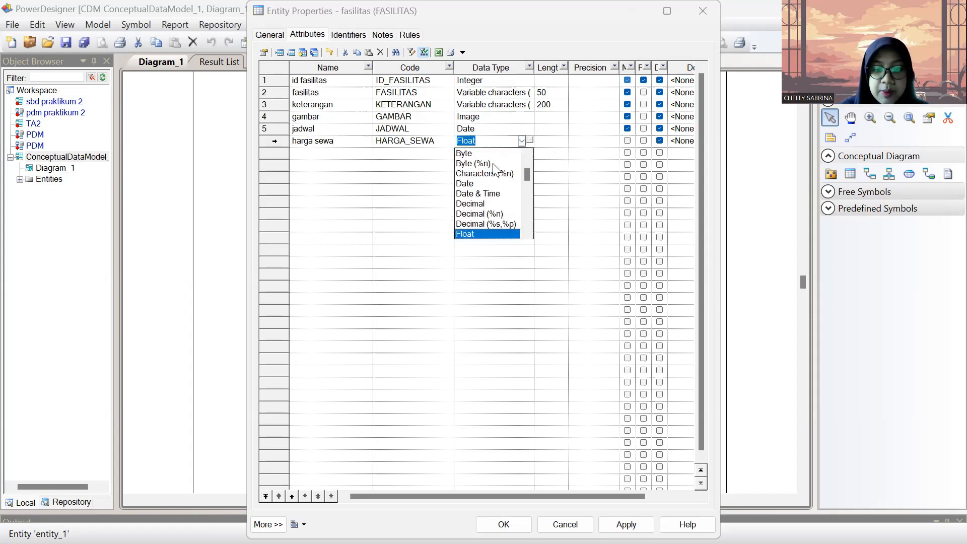
{"action": "scroll", "coordinate": [493, 167], "scroll_direction": "up", "scroll_amount": 6}
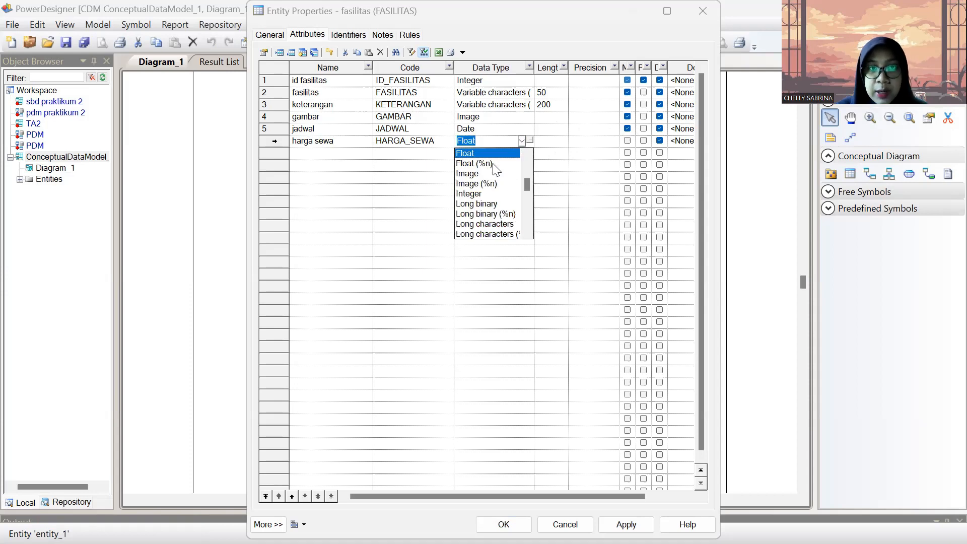
{"action": "key", "text": "Return"}
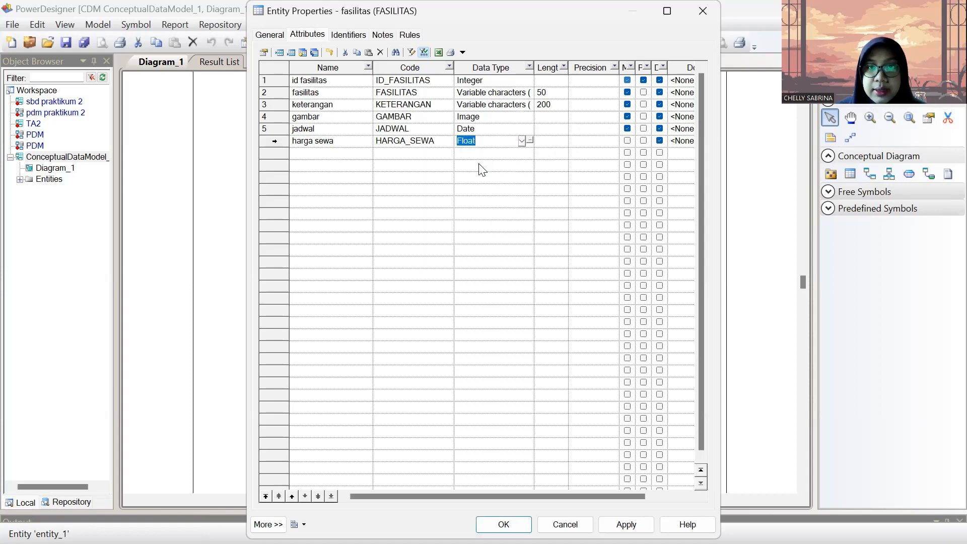
{"action": "left_click", "coordinate": [628, 141]}
{"action": "left_click_drag", "start_coordinate": [528, 14], "coordinate": [576, 14]}
{"action": "left_click", "coordinate": [559, 525]}
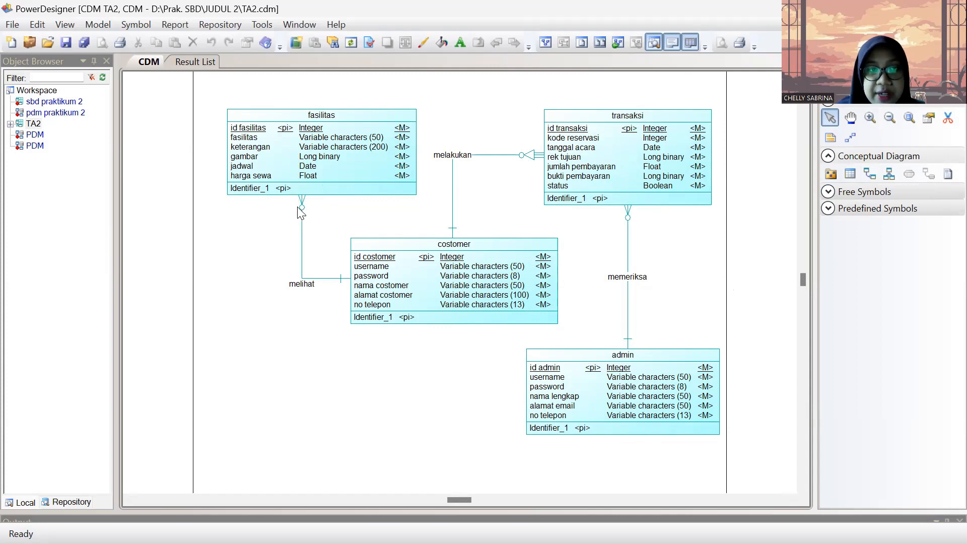
- Review the cardinality settings of the melakukan relationship between costomer and transaksi, leaving them as they are
{"action": "left_click", "coordinate": [499, 155]}
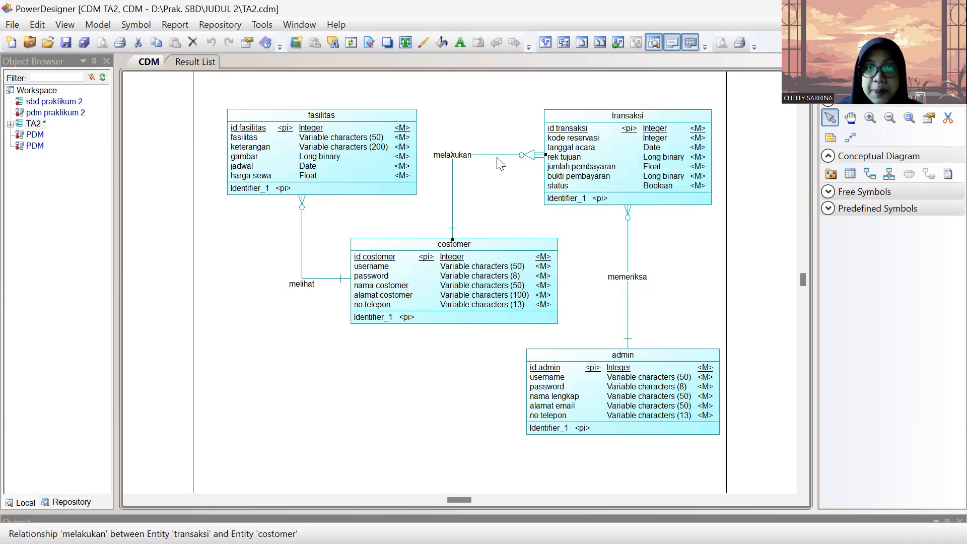
{"action": "double_click", "coordinate": [494, 158]}
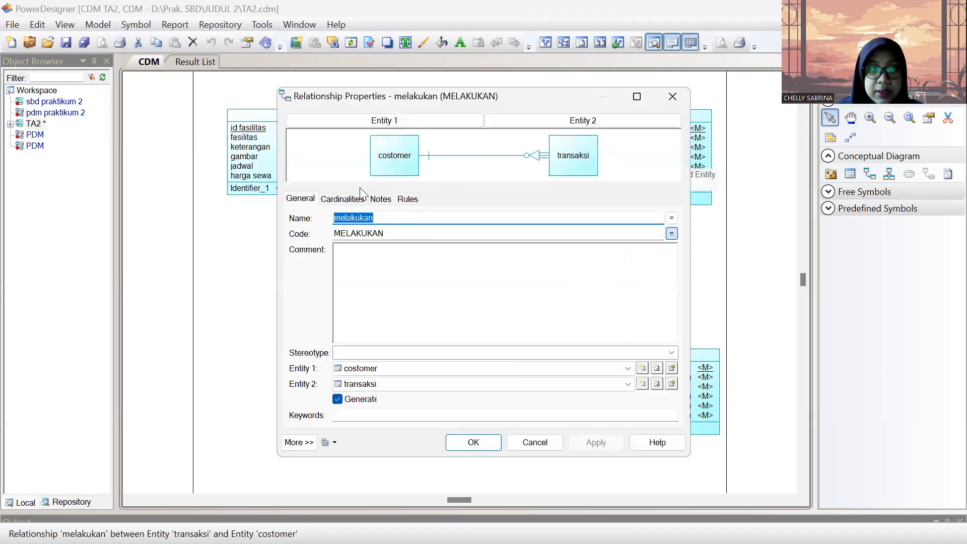
{"action": "left_click", "coordinate": [343, 199]}
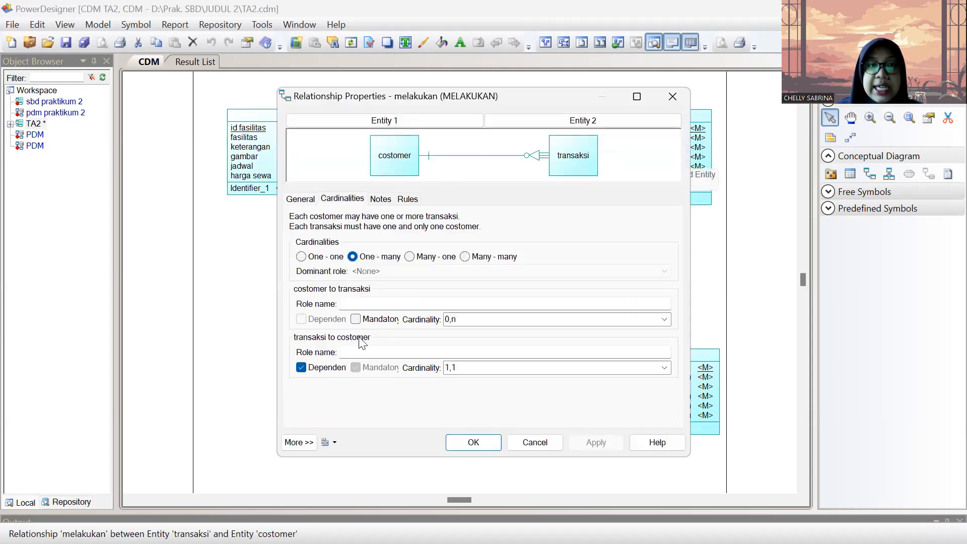
{"action": "left_click", "coordinate": [673, 97]}
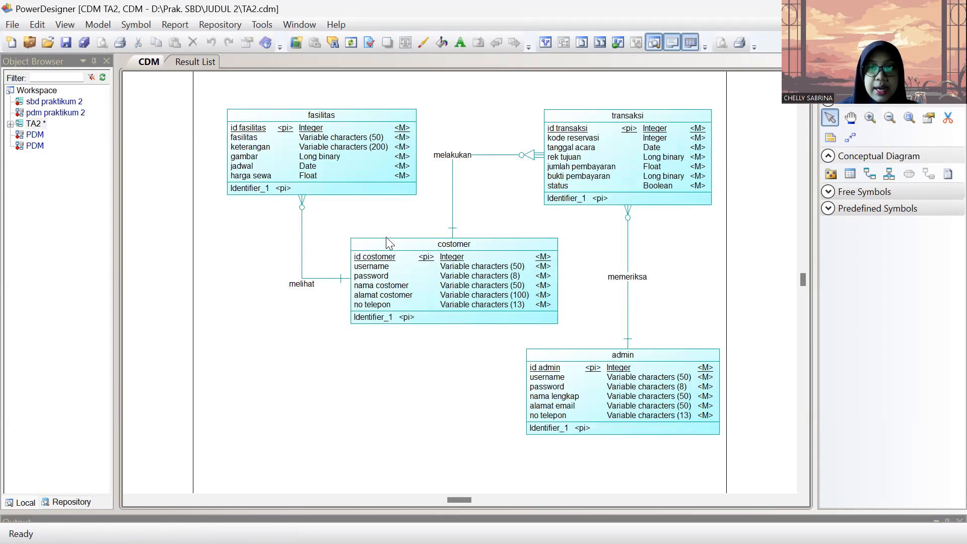
- Review the cardinality settings of the melihat relationship between costomer and fasilitas, then deselect the relationship
{"action": "double_click", "coordinate": [302, 279]}
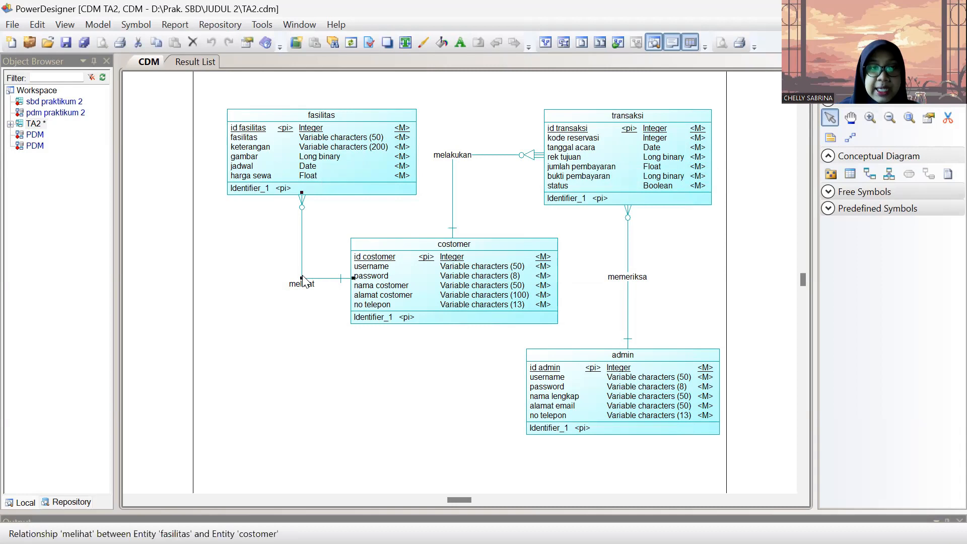
{"action": "left_click", "coordinate": [340, 198]}
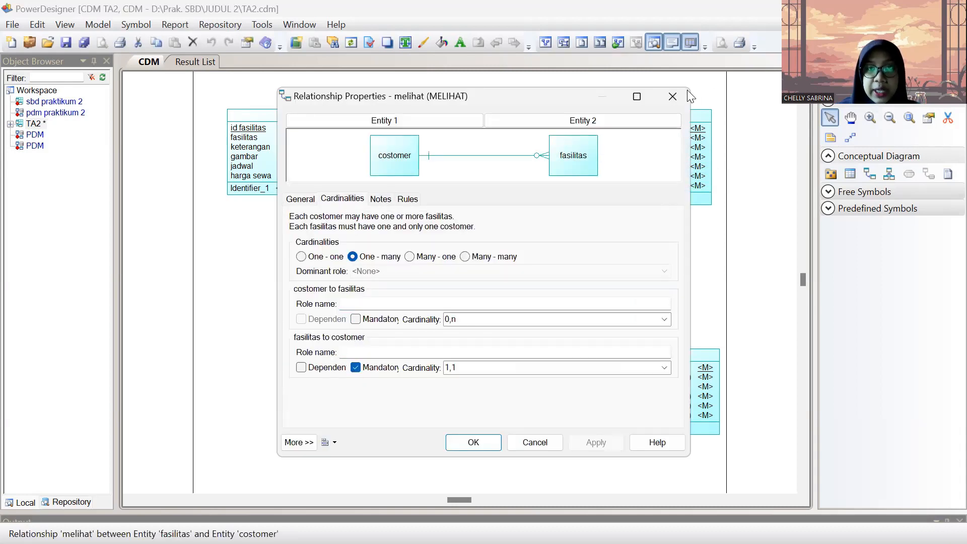
{"action": "left_click", "coordinate": [673, 97]}
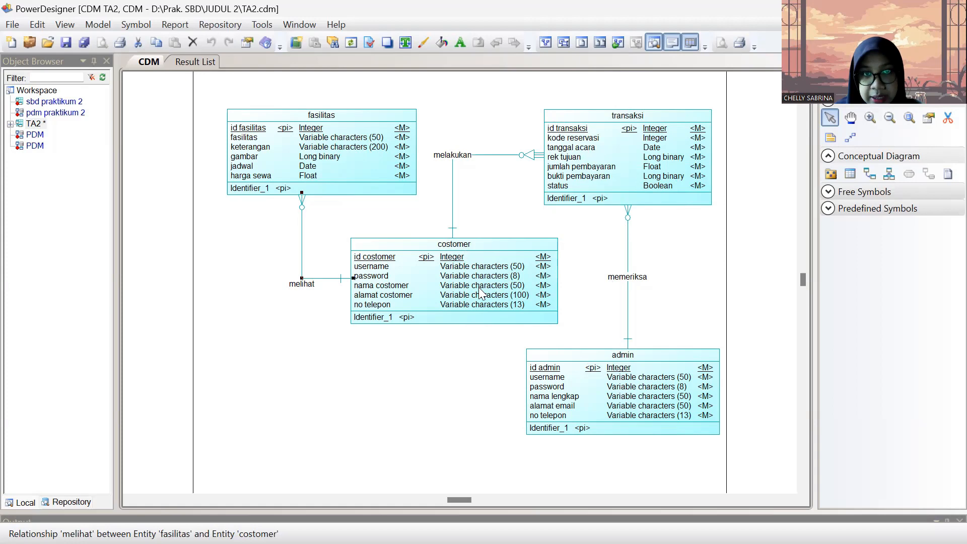
{"action": "left_click", "coordinate": [332, 227]}
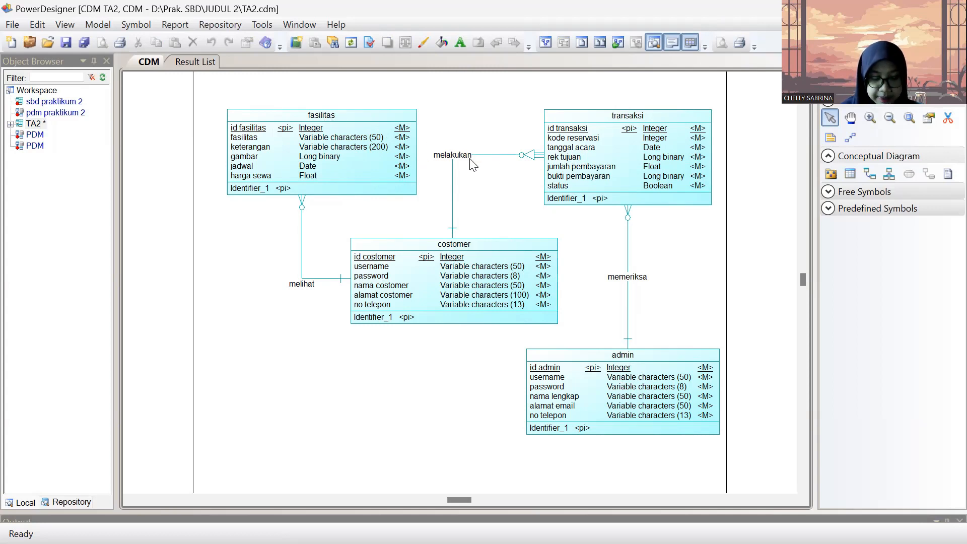
- Generate a physical data model from the conceptual model, updating the existing PDM with modifications preserved and accepting the model merge
{"action": "left_click", "coordinate": [261, 25]}
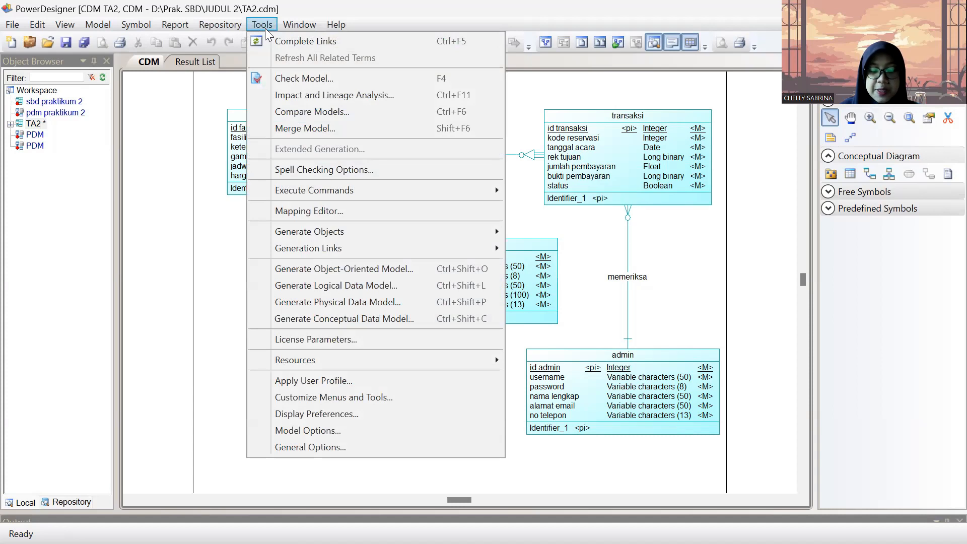
{"action": "left_click", "coordinate": [361, 304]}
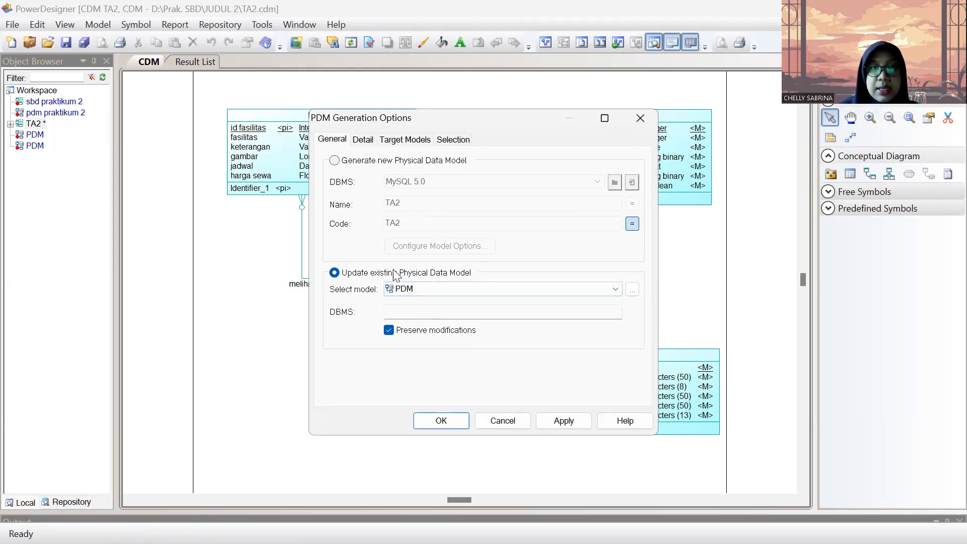
{"action": "left_click", "coordinate": [442, 421]}
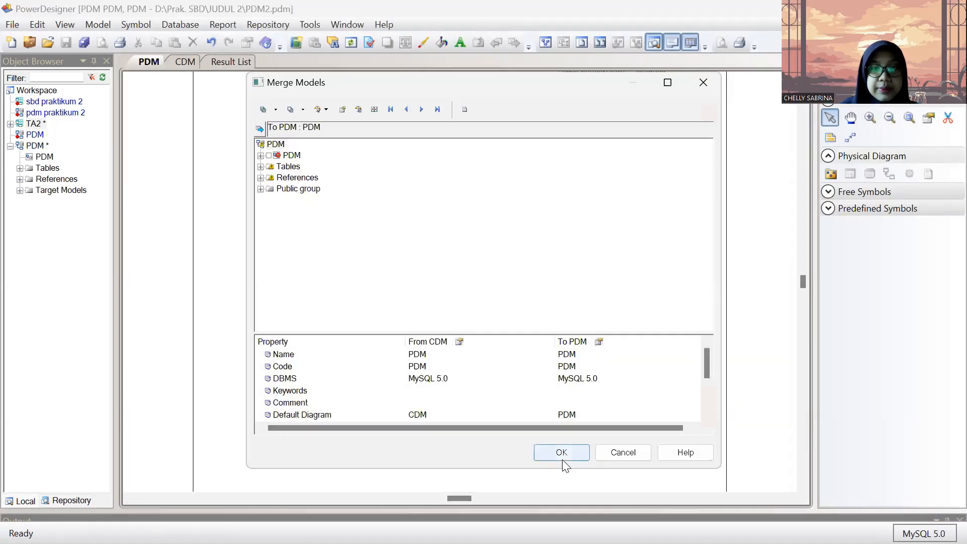
{"action": "left_click", "coordinate": [562, 460]}
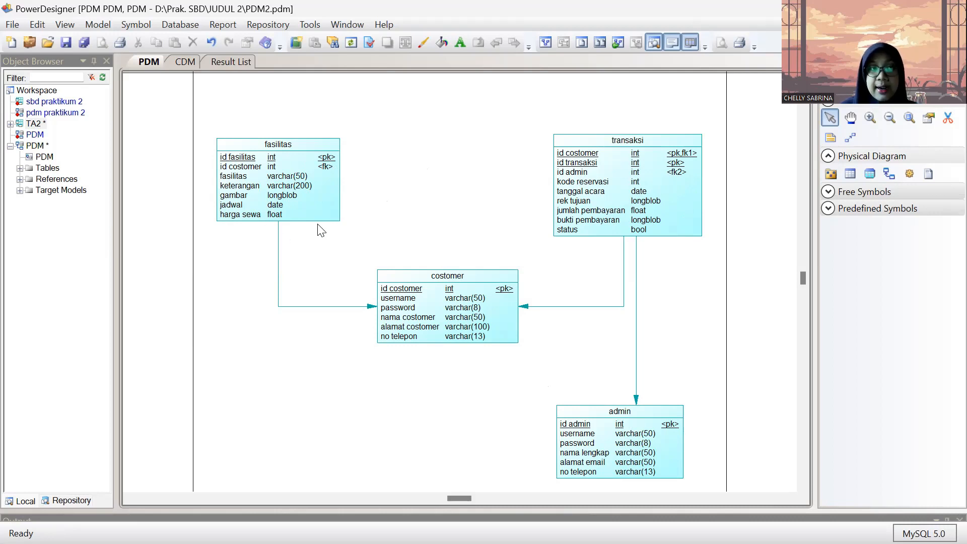
- Generate the MySQL 5.0 database script from the physical model, overwriting powerdesign percobaan 2.sql in D:\Prak. SBD\JUDUL 2
{"action": "left_click", "coordinate": [181, 26]}
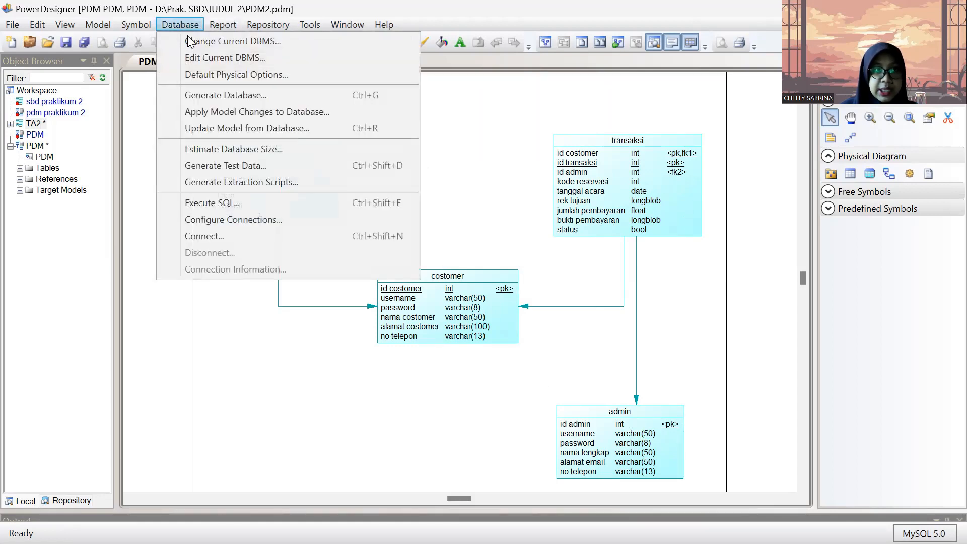
{"action": "left_click", "coordinate": [216, 101]}
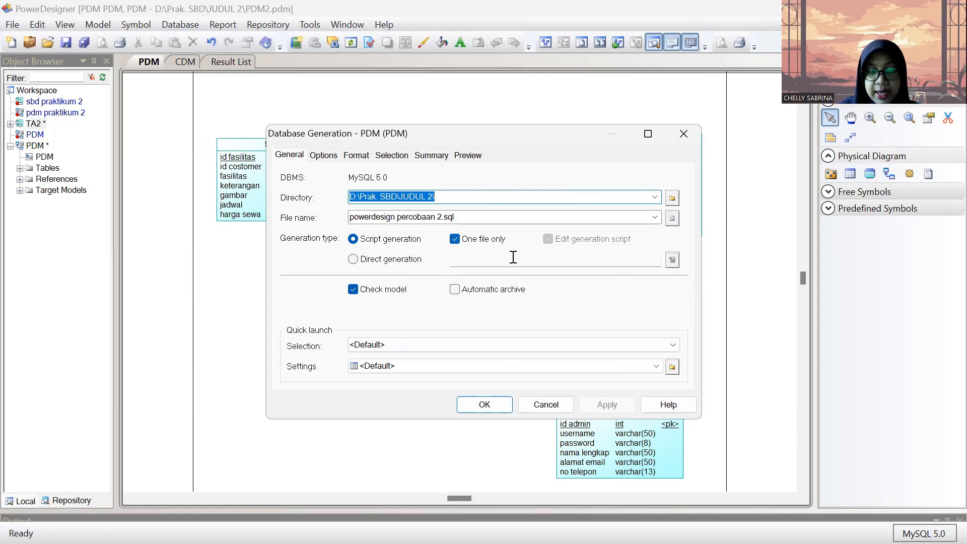
{"action": "left_click", "coordinate": [485, 404]}
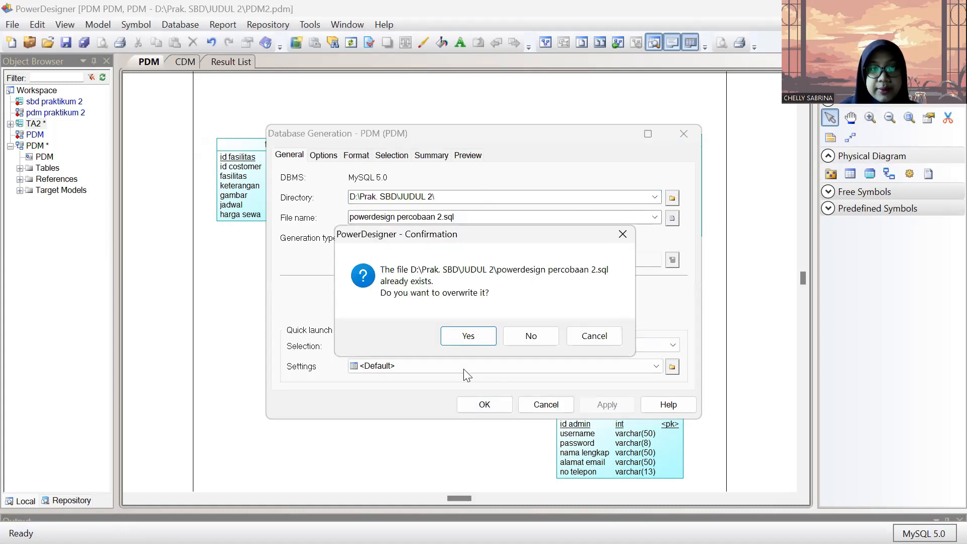
{"action": "left_click", "coordinate": [468, 336]}
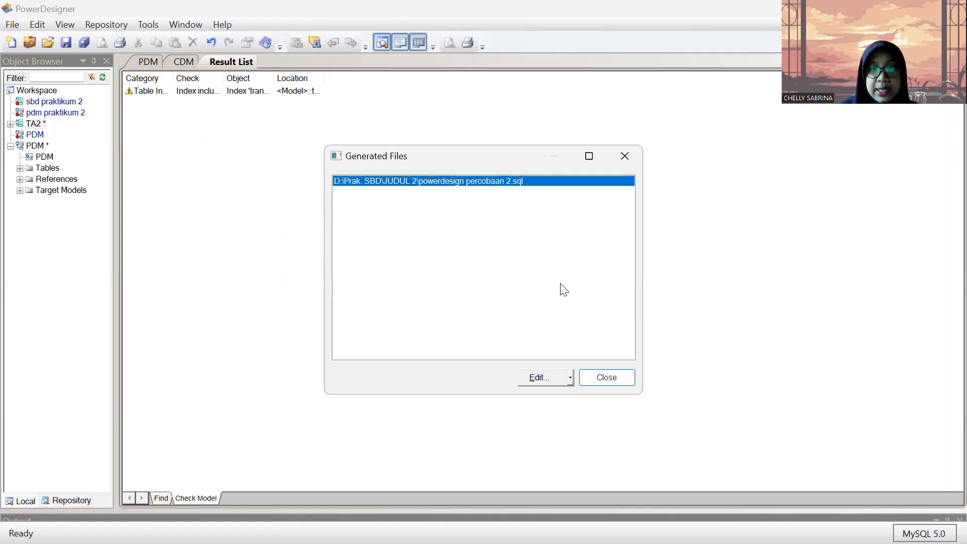
- Open the generated SQL script, review its table definitions and foreign key constraints through to the end, and put the script window away
{"action": "left_click", "coordinate": [539, 377]}
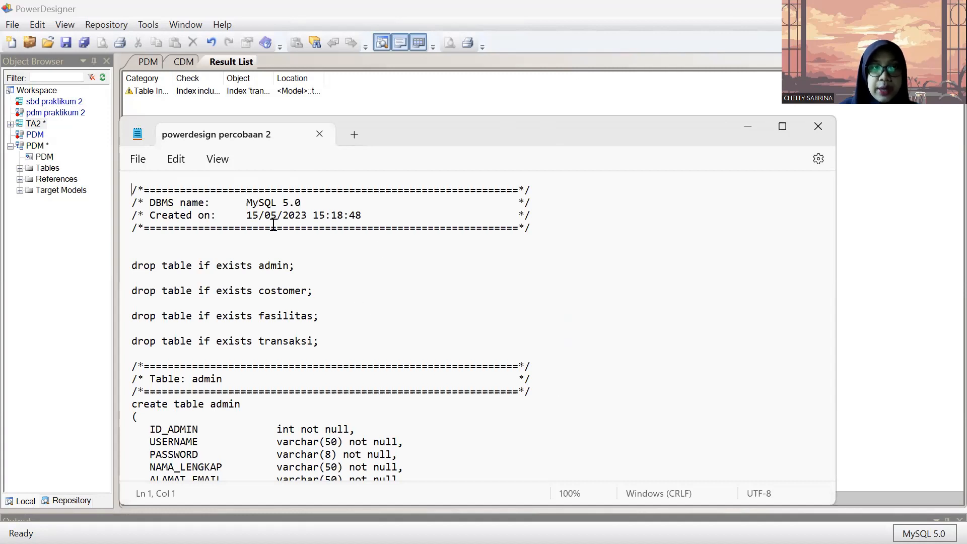
{"action": "scroll", "coordinate": [405, 247], "scroll_direction": "down", "scroll_amount": 9}
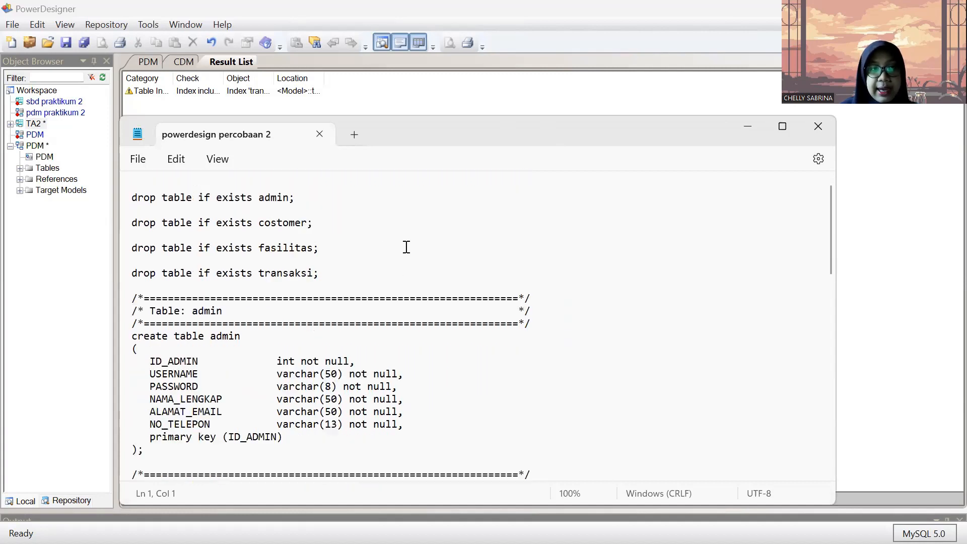
{"action": "scroll", "coordinate": [411, 243], "scroll_direction": "down", "scroll_amount": 10}
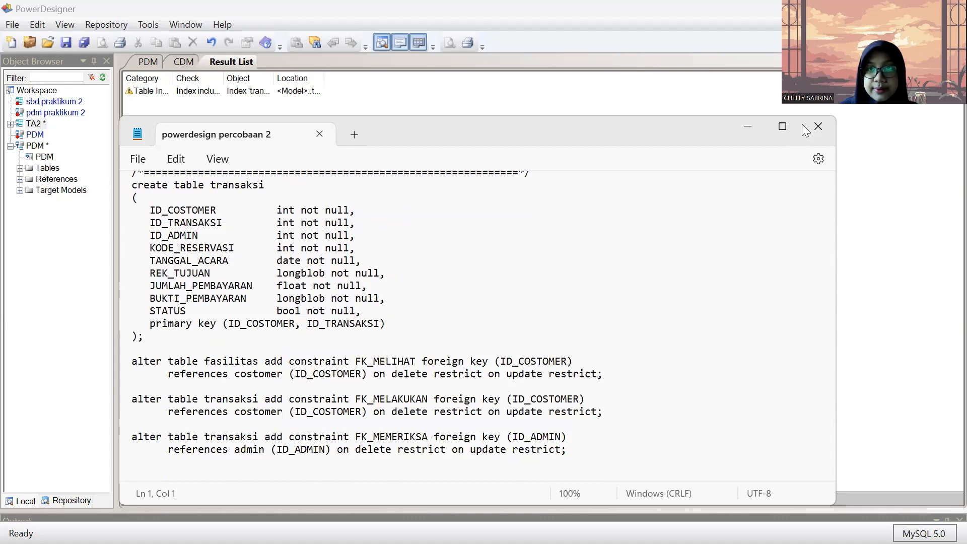
{"action": "left_click", "coordinate": [739, 125]}
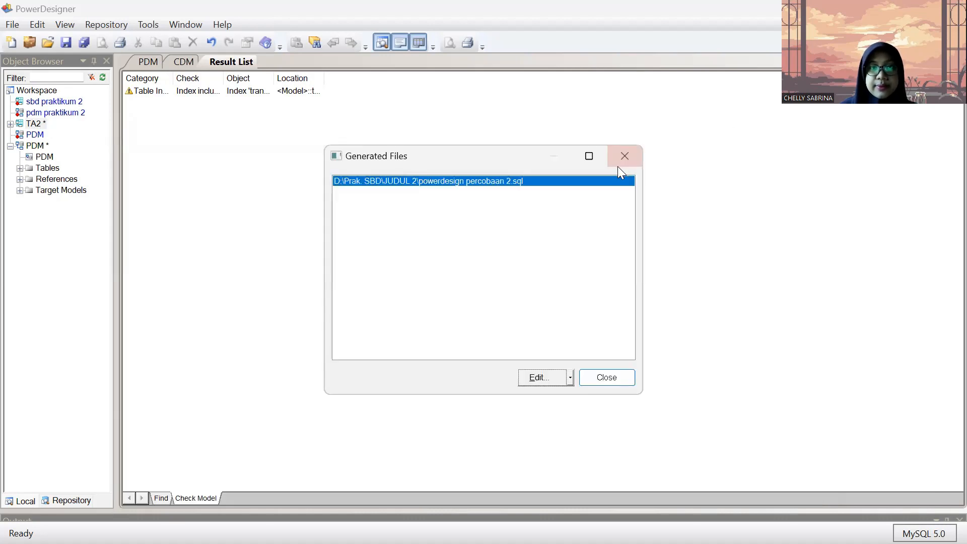